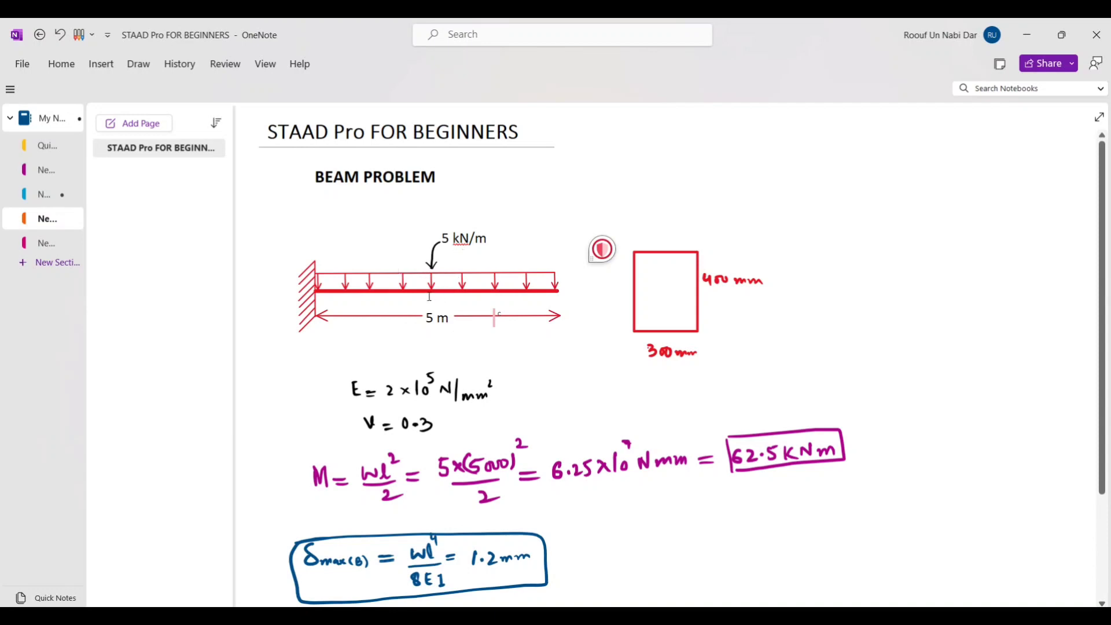
left_click_drag(602, 250, 1081, 37)
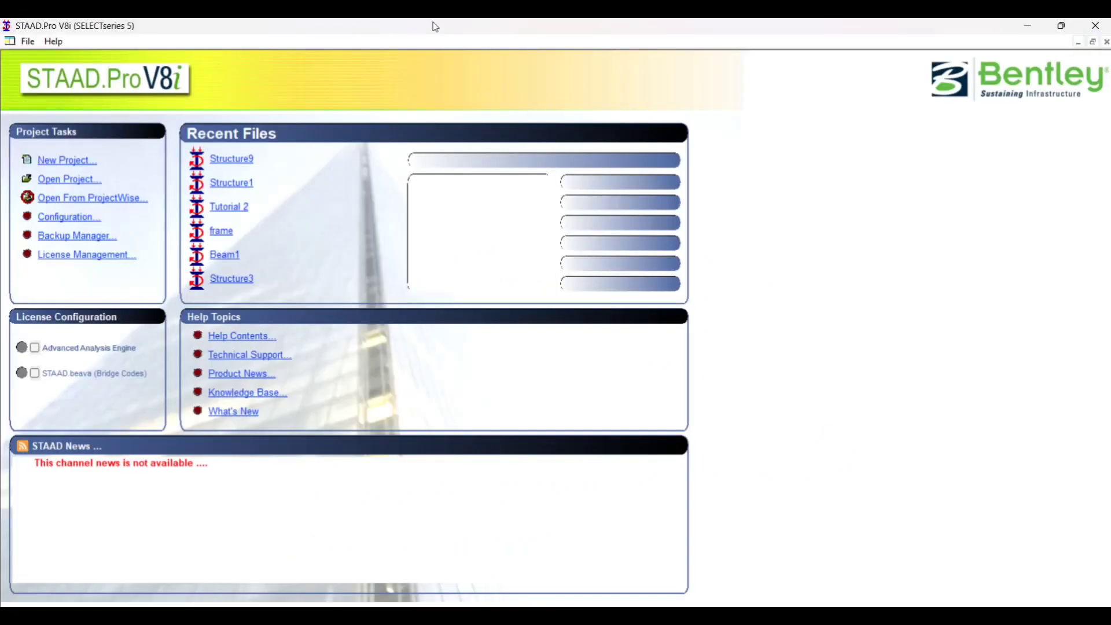
Start a new STAAD.Pro project and set its file name to CANTILEVERBEAM.
left_click(85, 164)
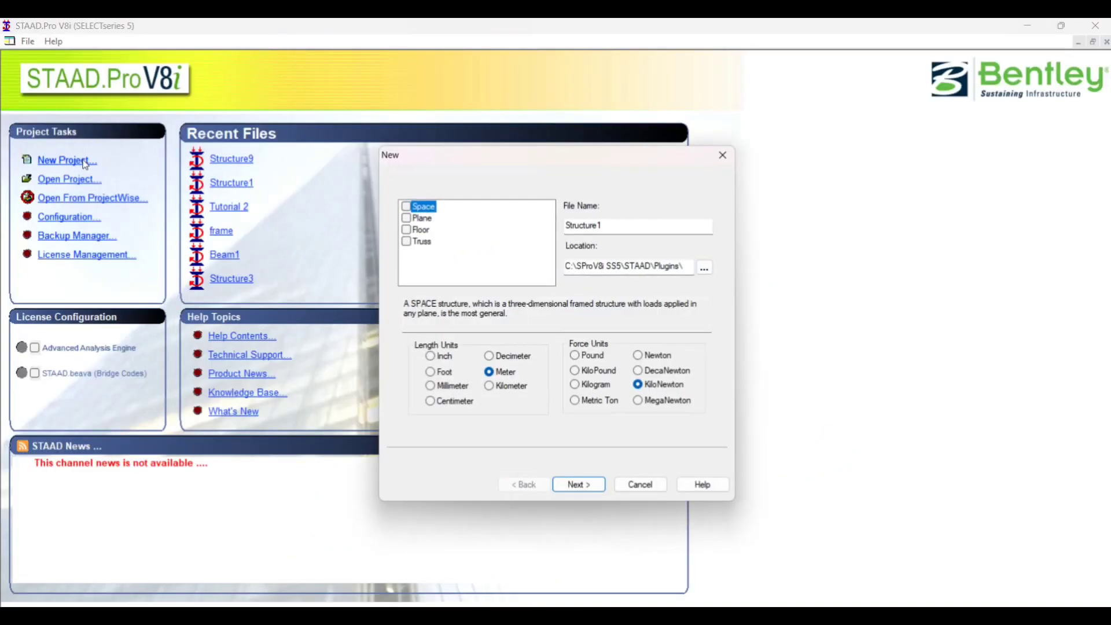
double_click(615, 226)
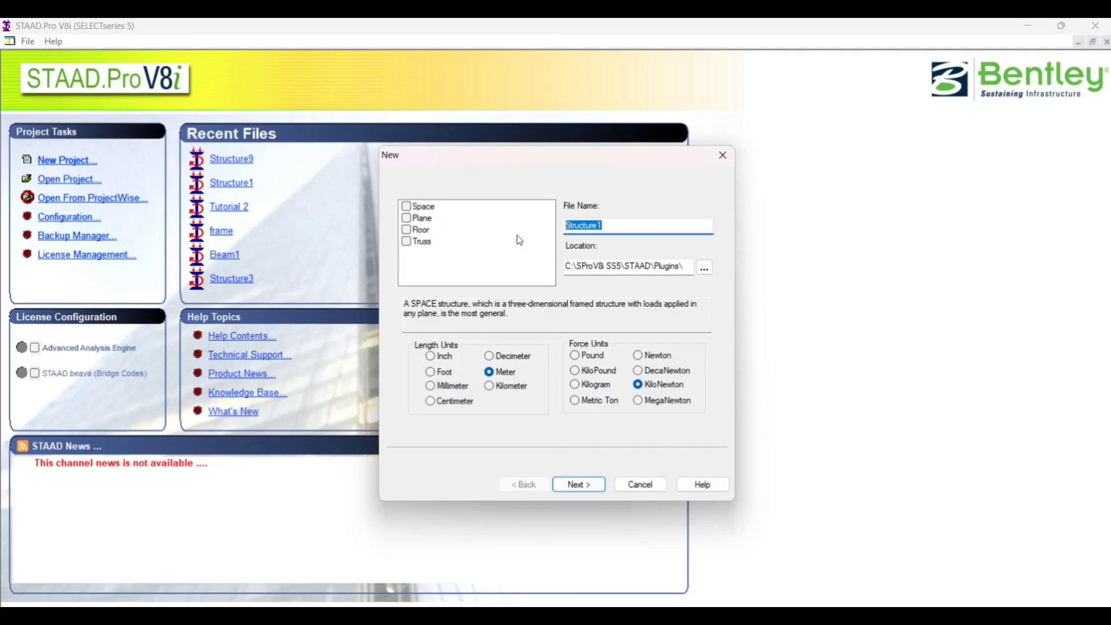
type("BEAM")
key("BackSpace")
key("BackSpace")
key("BackSpace")
key("BackSpace")
type("CANTILEVERBEAM")
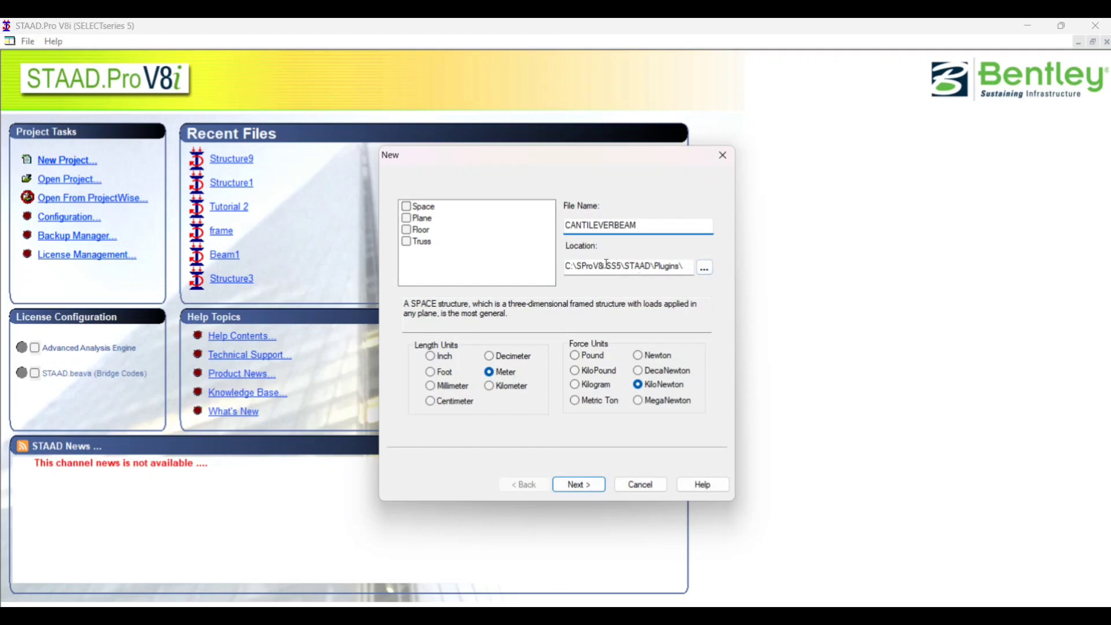
Create the project in Meter and KiloNewton units at the default location, with Add Beam as the starting task.
left_click(705, 269)
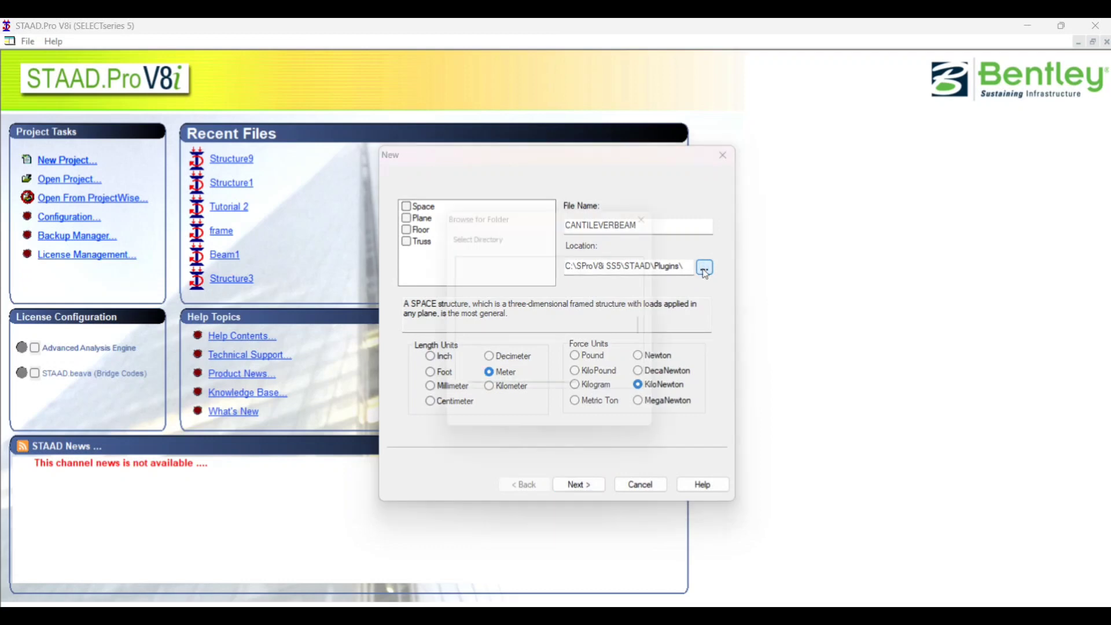
left_click(659, 214)
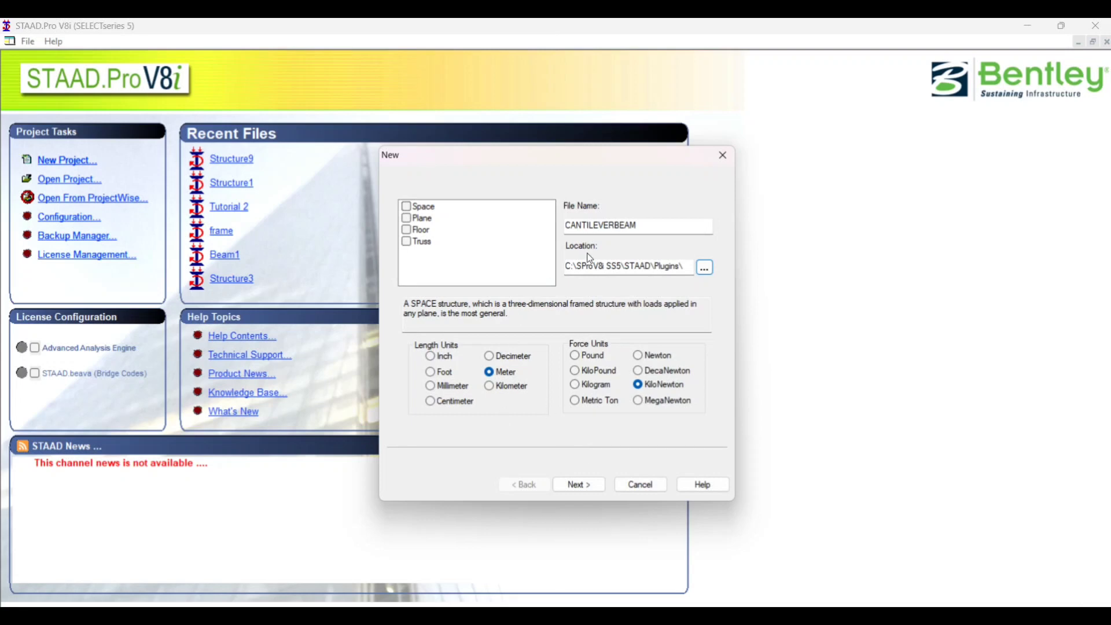
left_click_drag(589, 169, 585, 141)
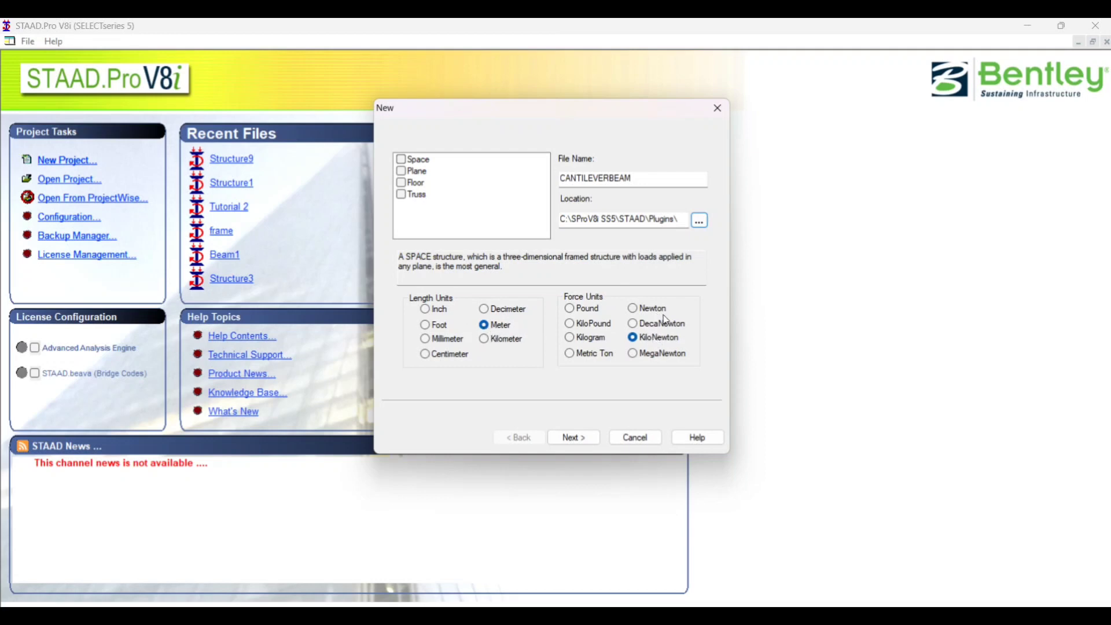
left_click(575, 438)
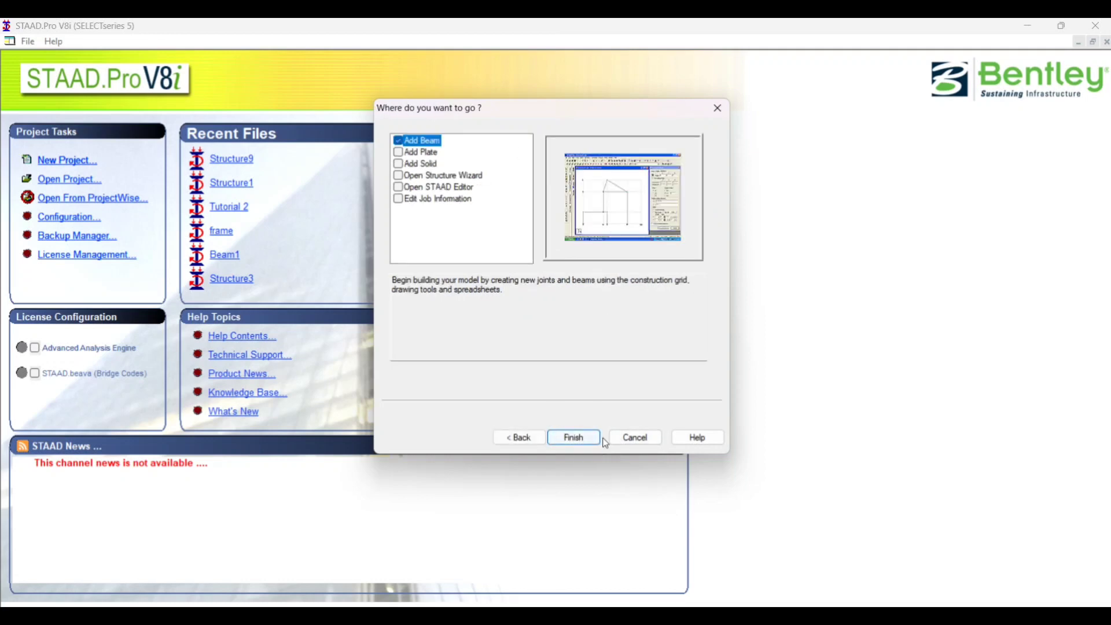
left_click(574, 437)
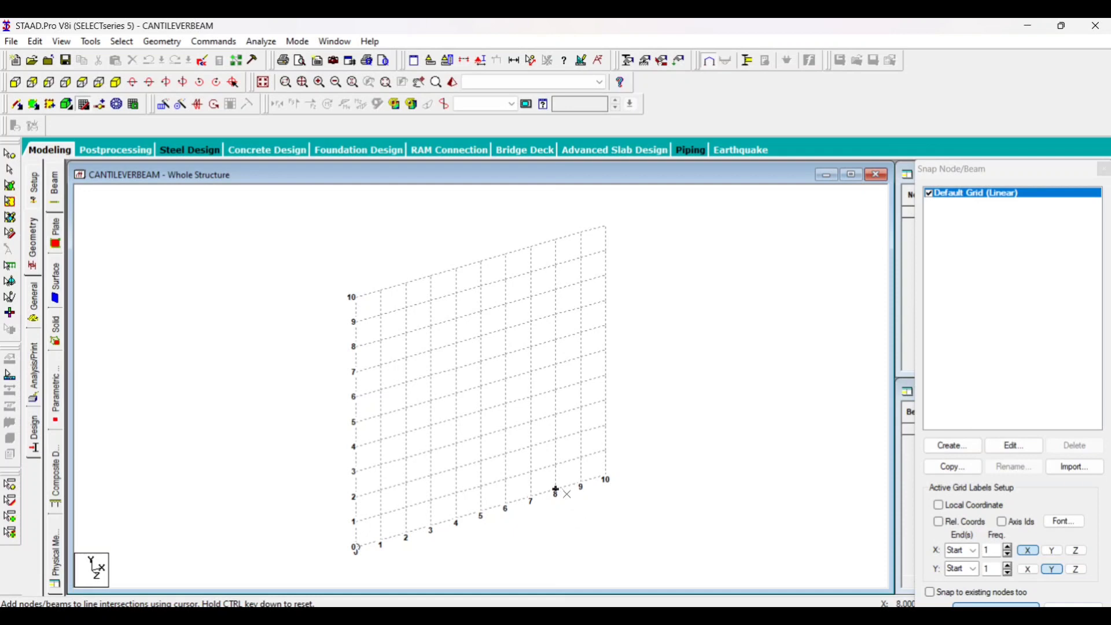
Switch to OneNote to check the cantilever beam problem's span and loading, and return to STAAD.Pro.
left_click(769, 617)
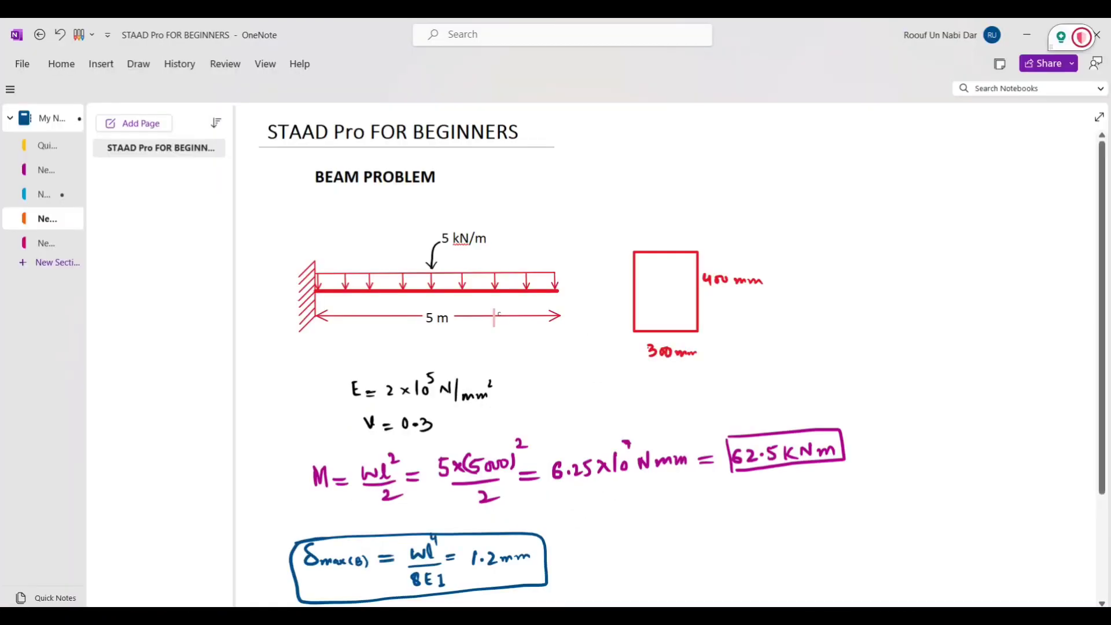
key("alt+Tab")
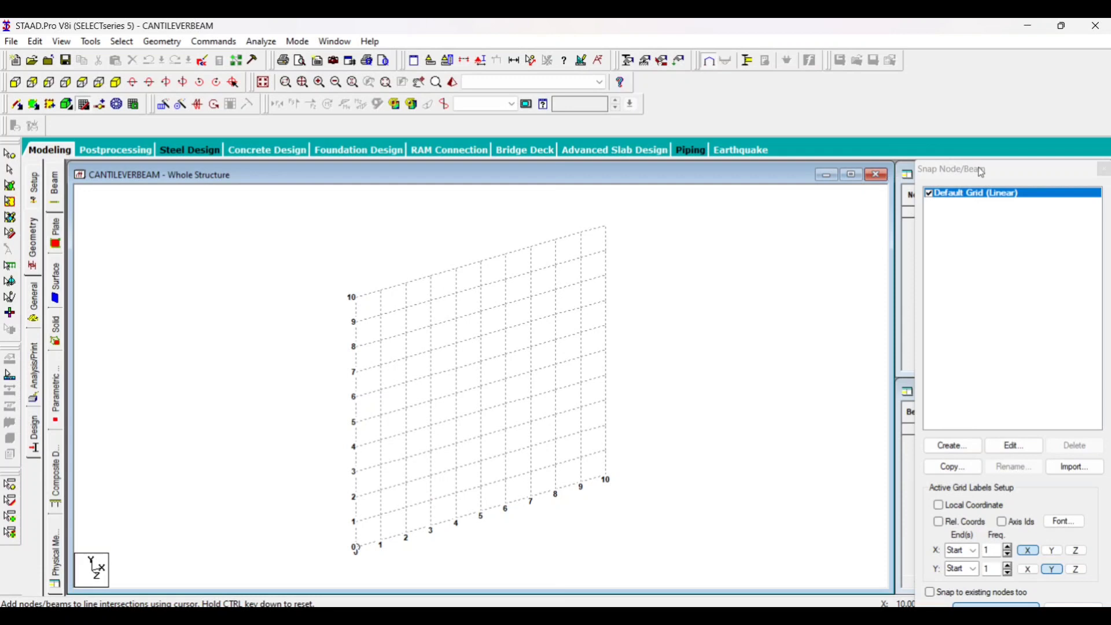
Reposition the Snap Node/Beam dialog so the whole grid is clear, leaving the nodes table docked beside it.
left_click_drag(982, 171, 795, 172)
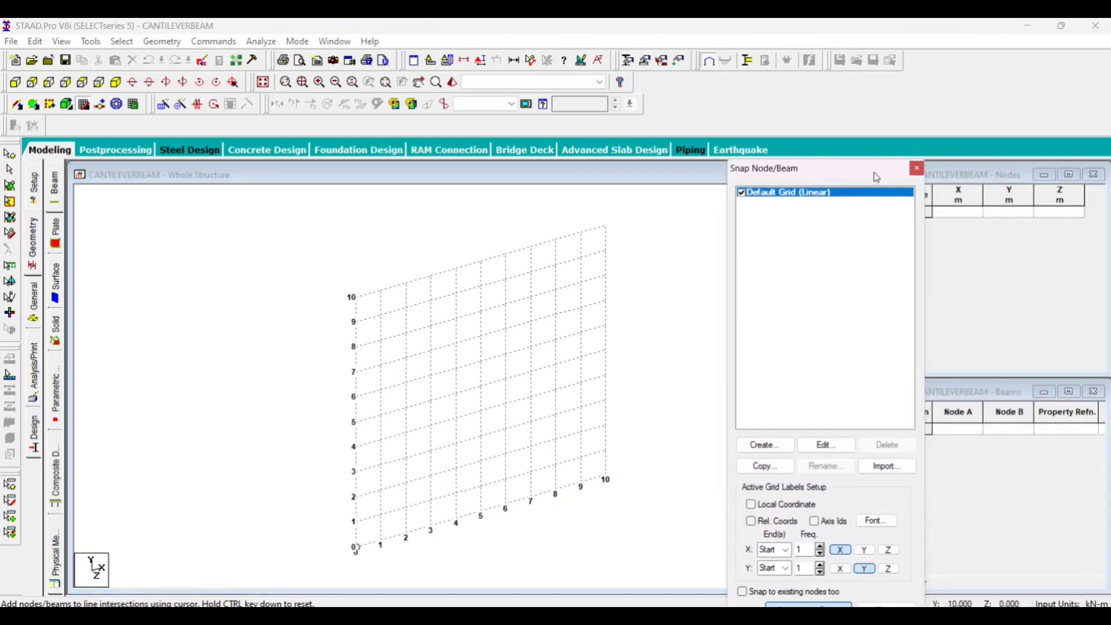
left_click_drag(876, 178, 834, 186)
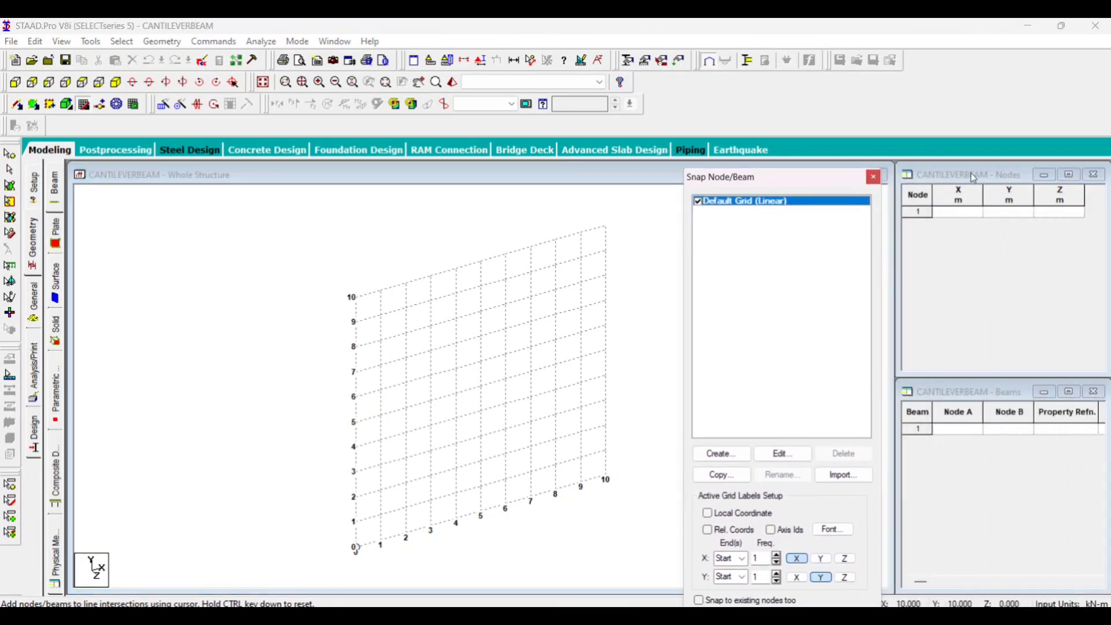
left_click_drag(974, 178, 209, 215)
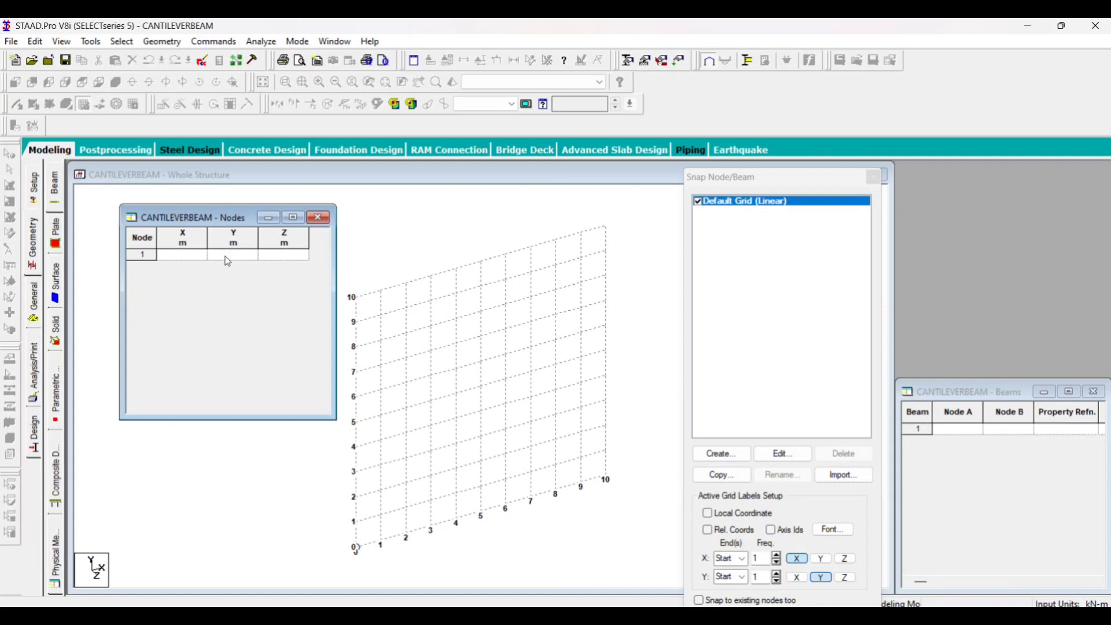
left_click_drag(227, 223, 266, 231)
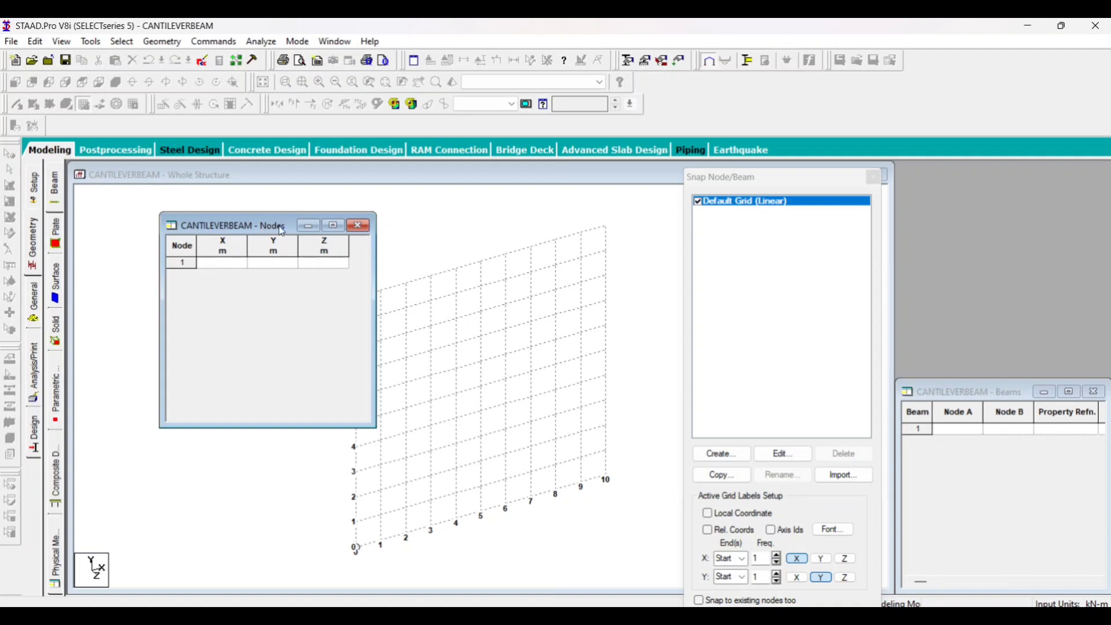
left_click_drag(281, 231, 1017, 176)
left_click_drag(792, 188, 988, 128)
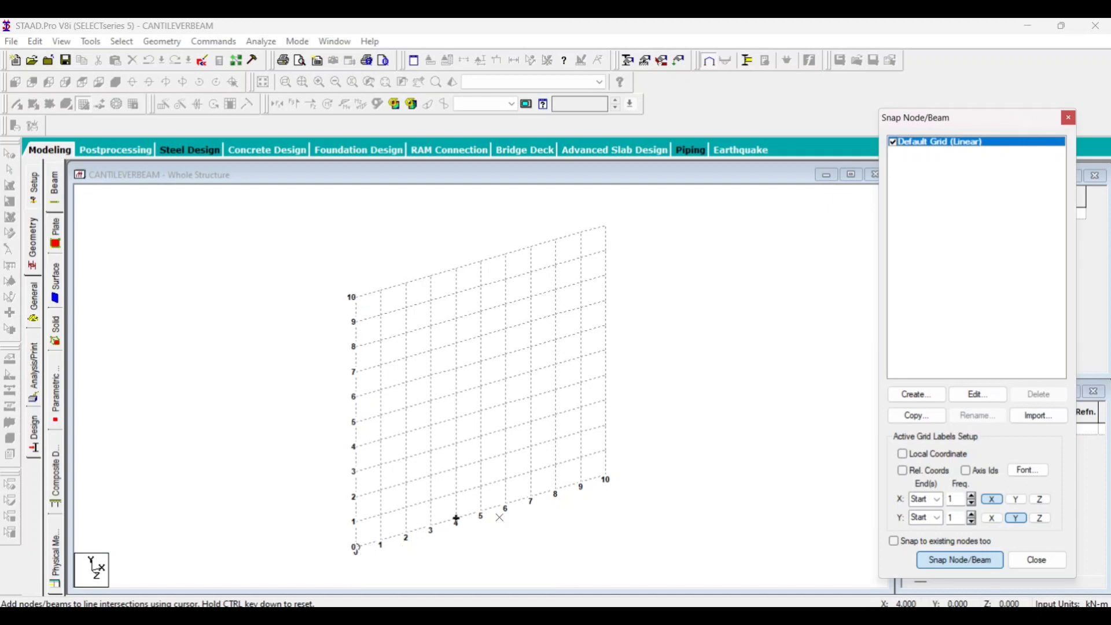
Draw a 5 m beam along the X axis from the grid origin to X = 5 and finish snapping nodes.
left_click(356, 553)
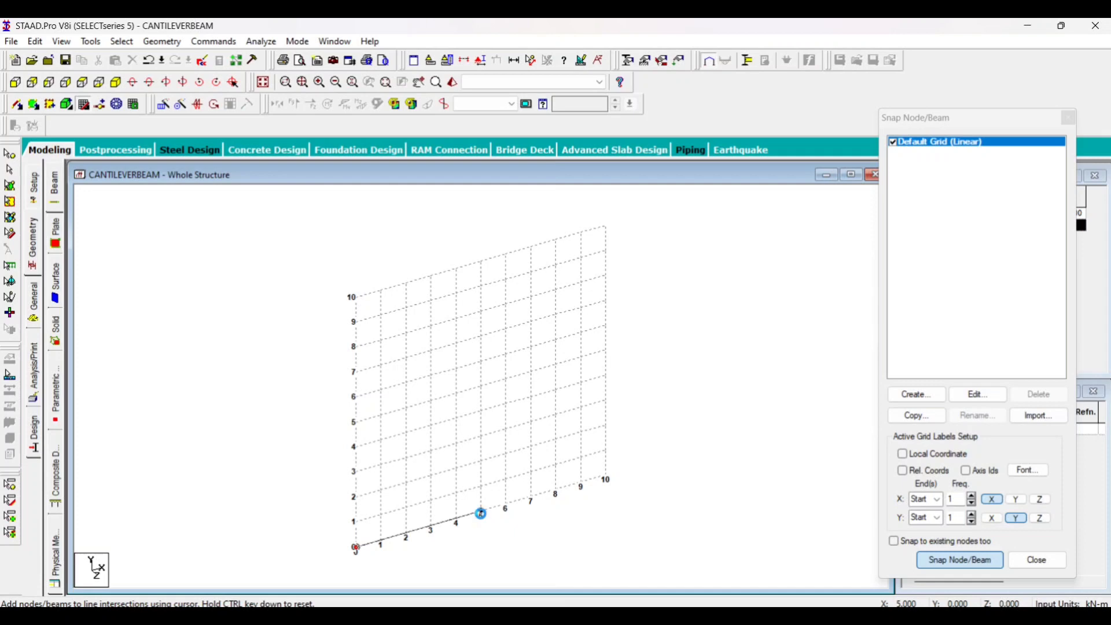
left_click(481, 513)
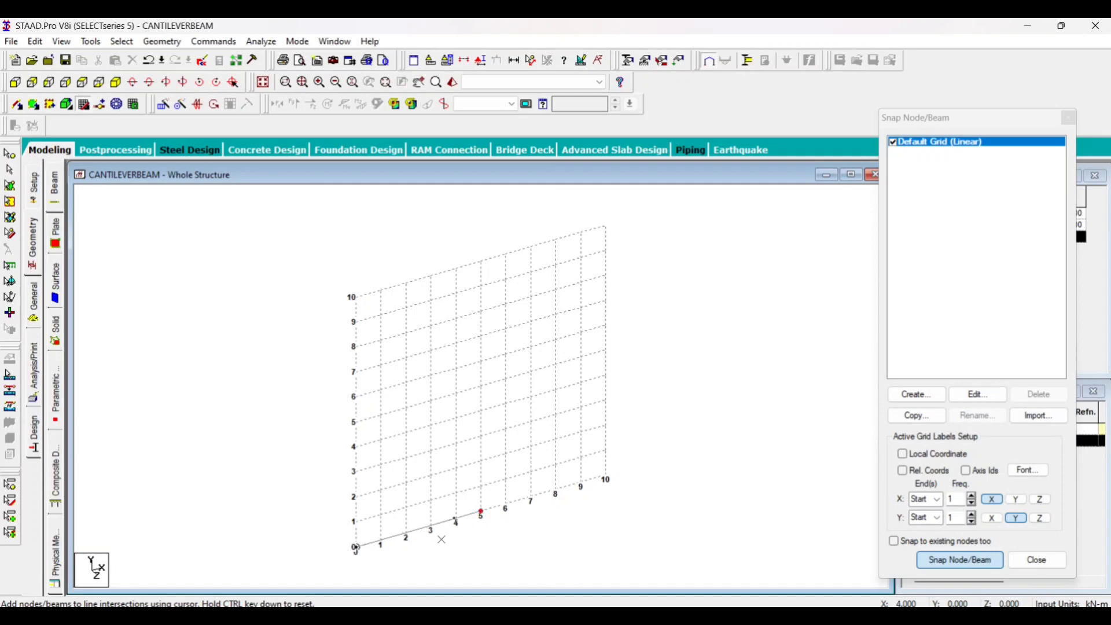
left_click(477, 524)
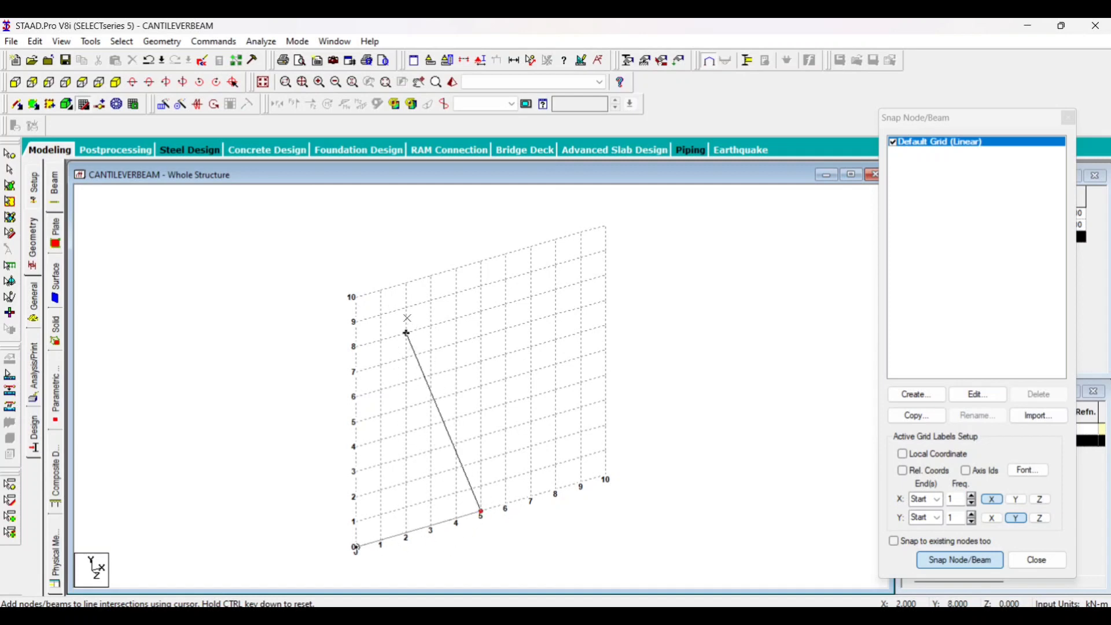
left_click(85, 107)
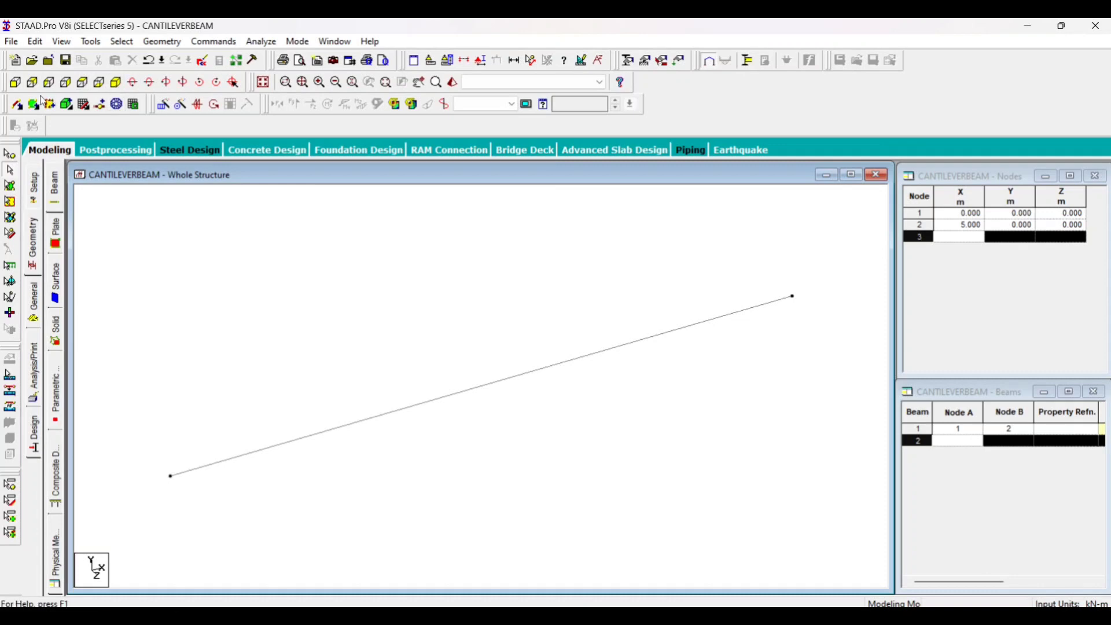
Display the node-to-node distance between the beam's two end nodes.
left_click(15, 82)
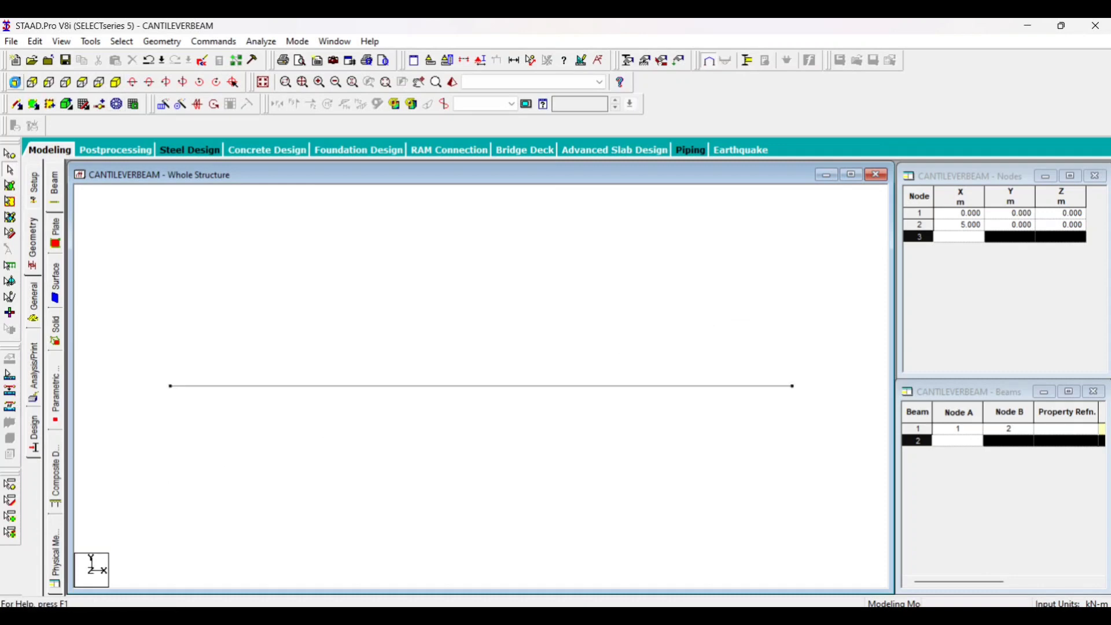
left_click(32, 82)
left_click(117, 82)
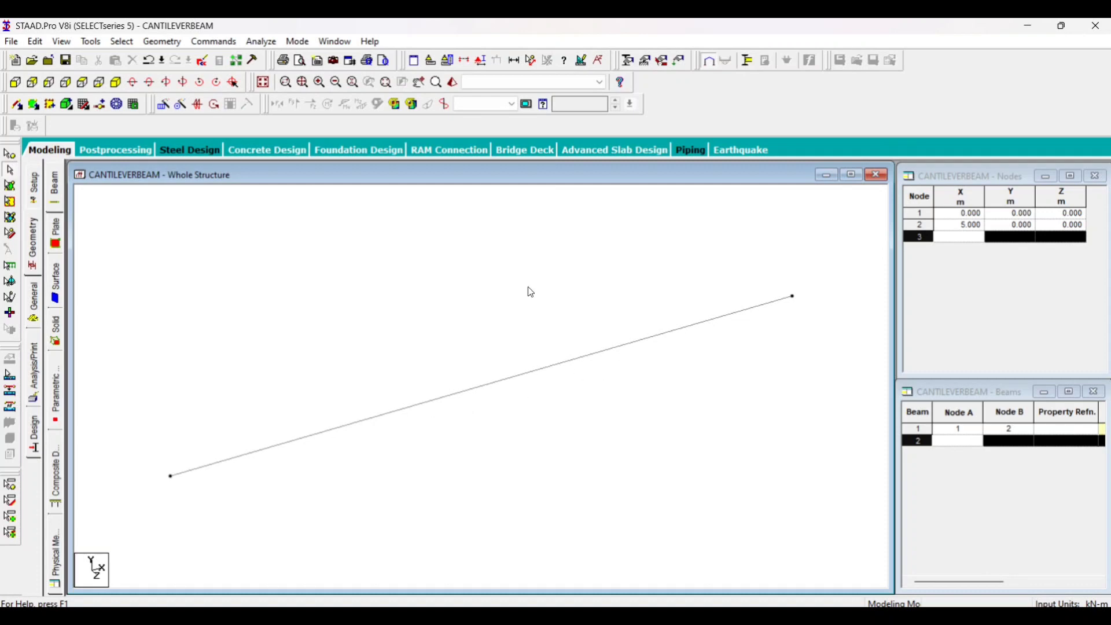
left_click(531, 61)
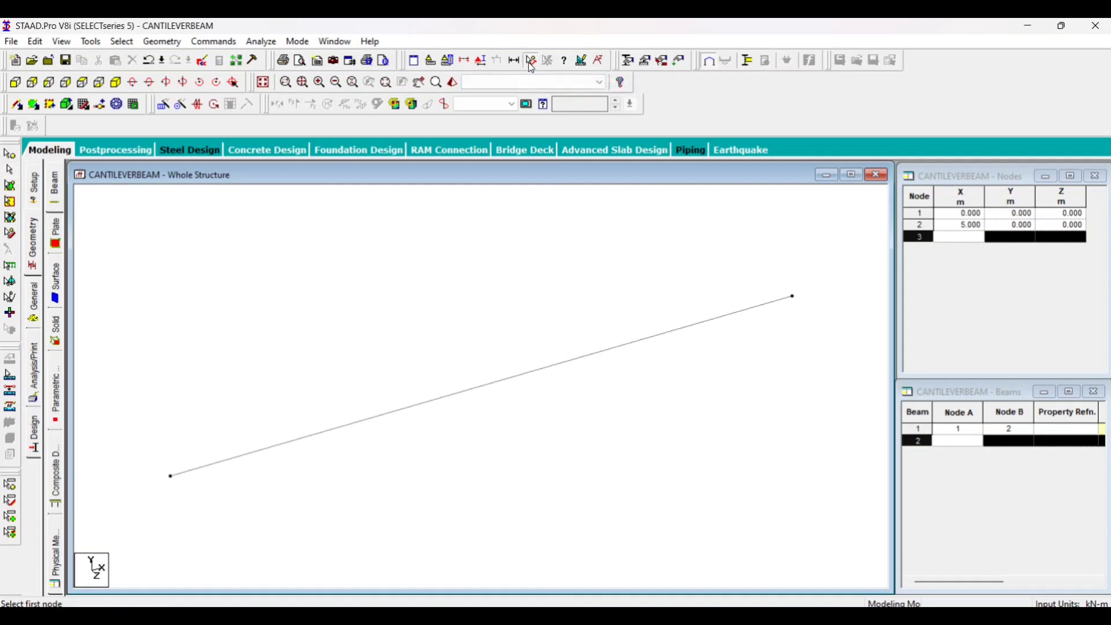
left_click(170, 476)
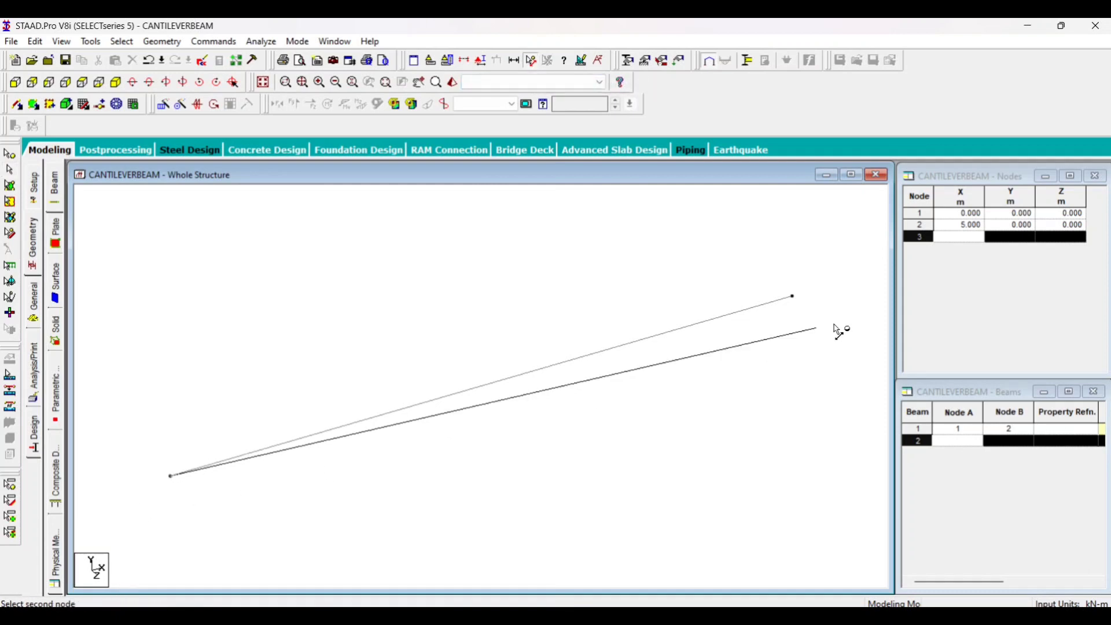
left_click(795, 296)
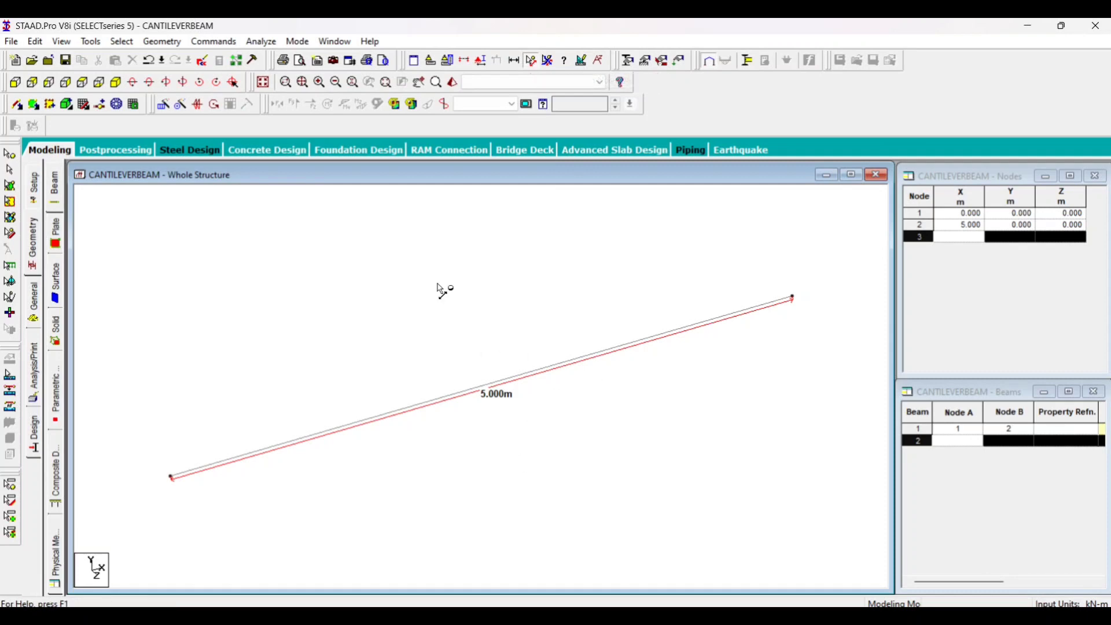
Select the beam and remove the node-to-node distance shown between its end nodes.
left_click(531, 62)
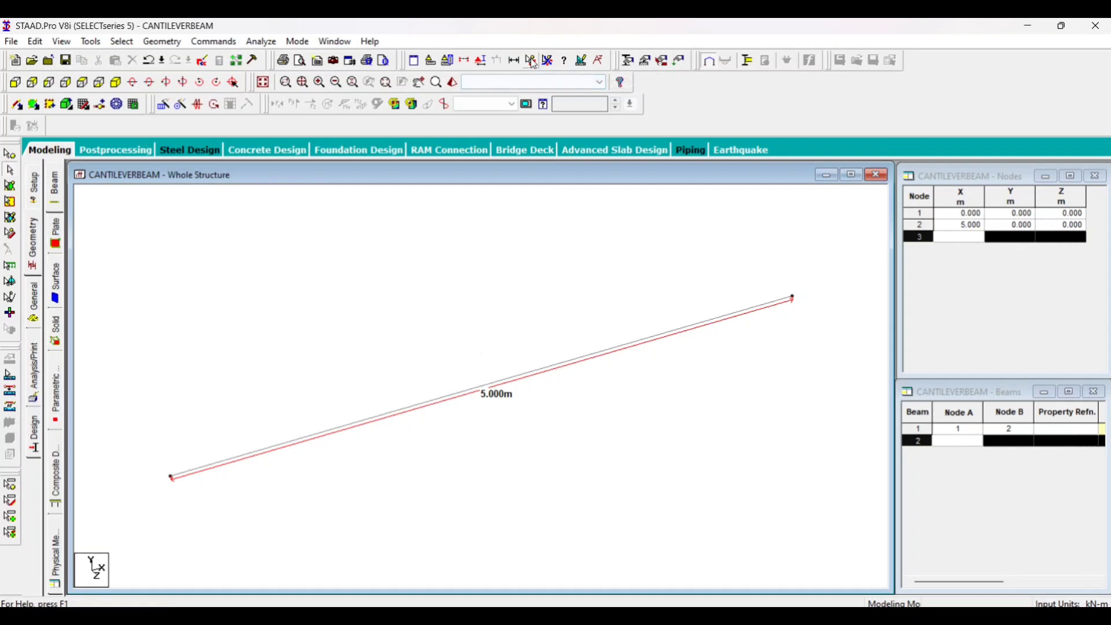
left_click(173, 484)
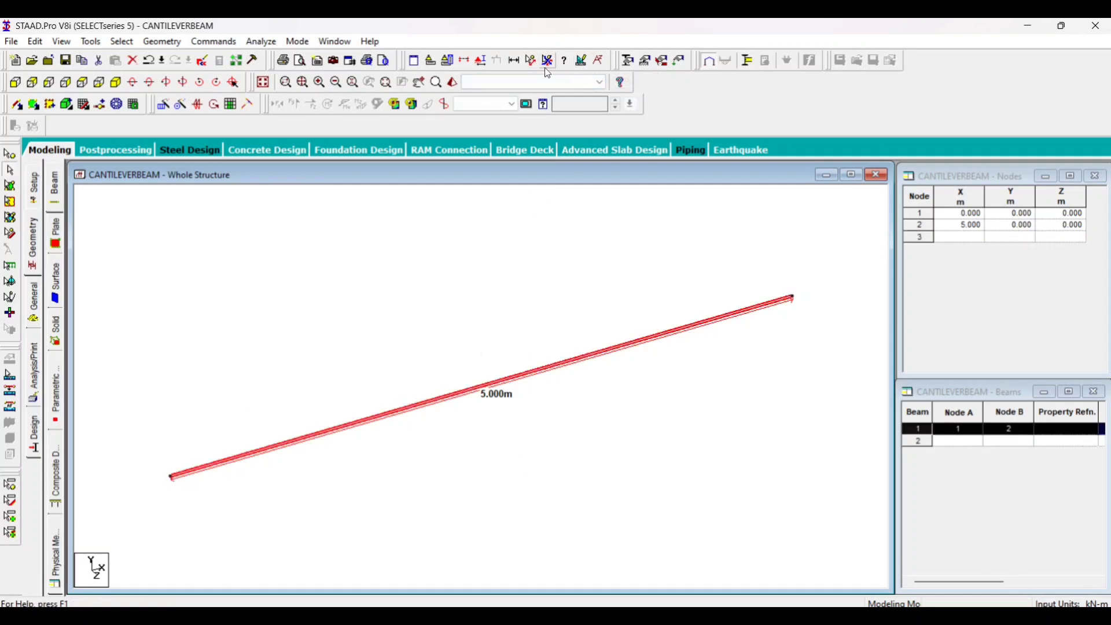
left_click(531, 61)
left_click(171, 478)
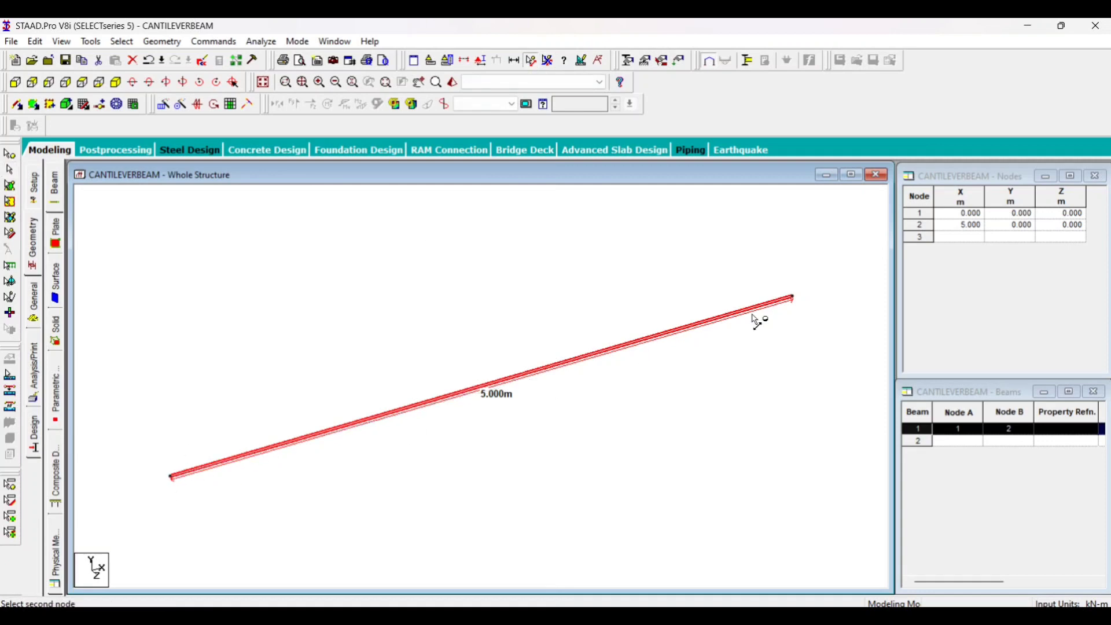
left_click(794, 298)
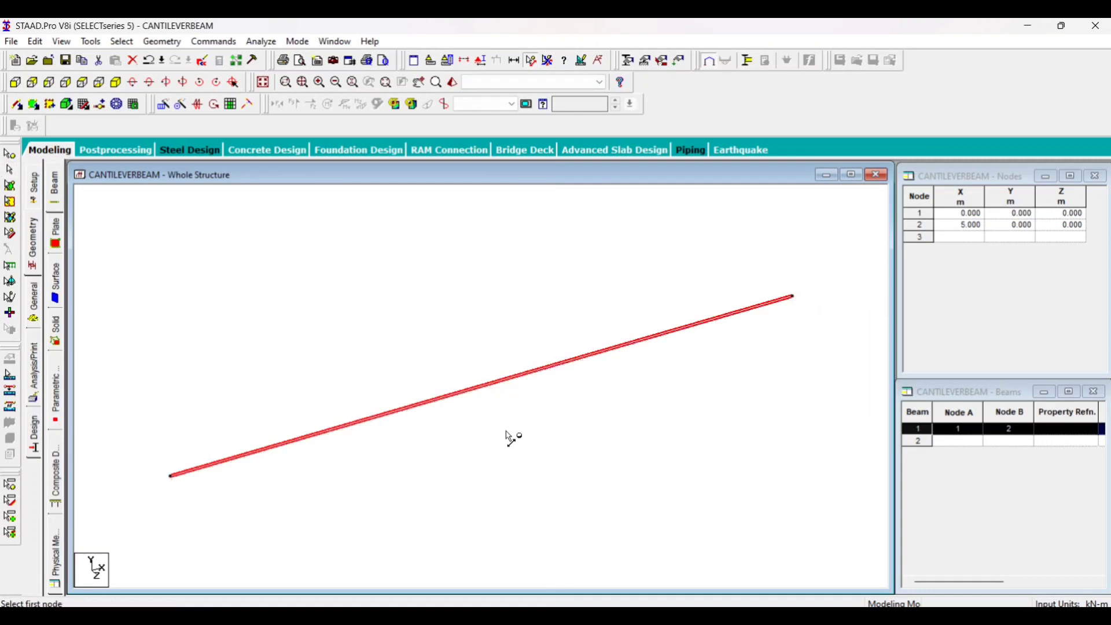
Open a new rectangular section definition for the beam and check the section dimensions in the OneNote problem sketch.
scroll(273, 381, "up", 1)
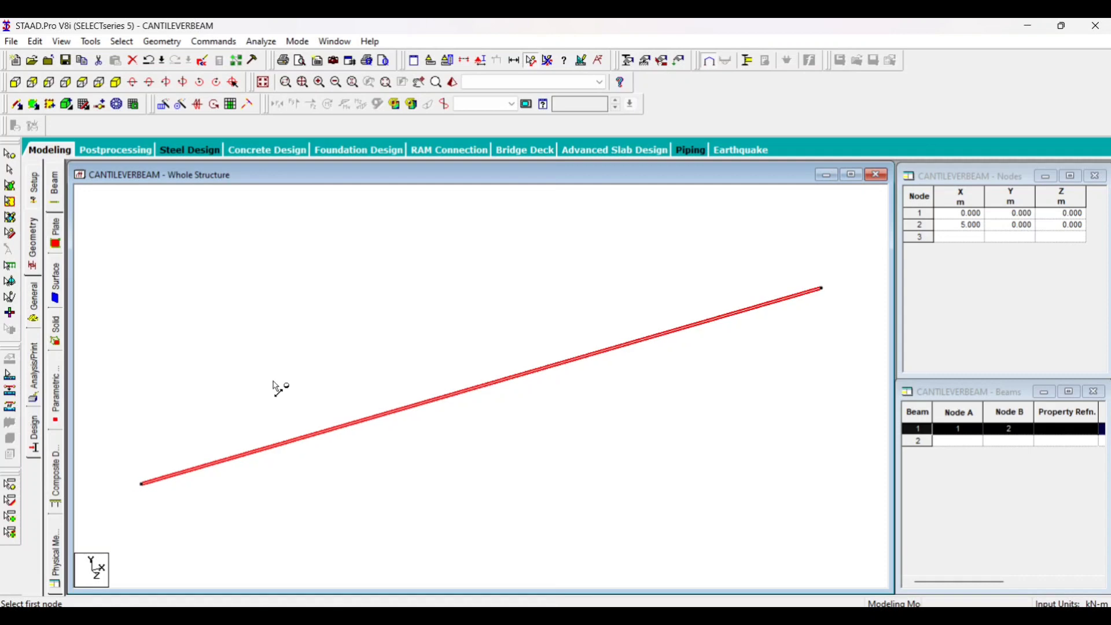
scroll(279, 389, "down", 1)
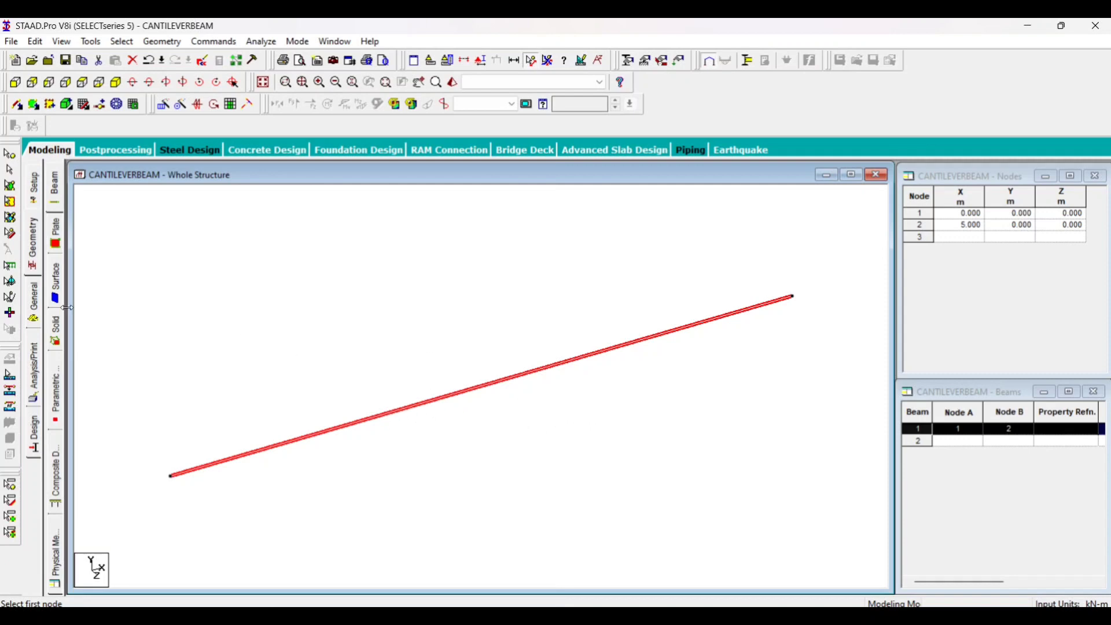
left_click(38, 309)
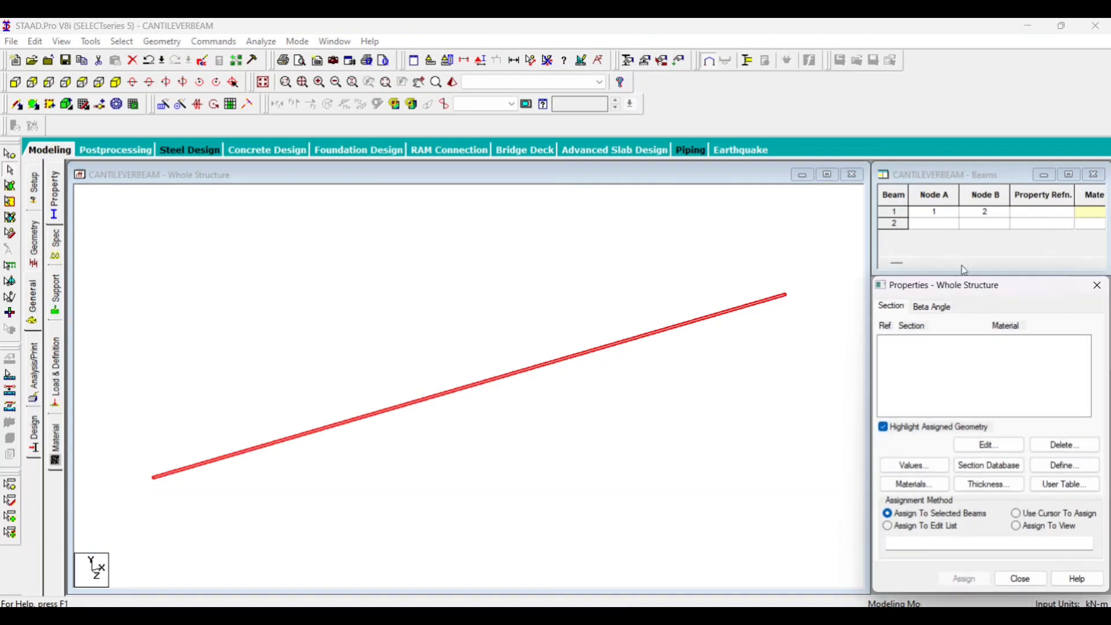
left_click_drag(977, 290, 950, 182)
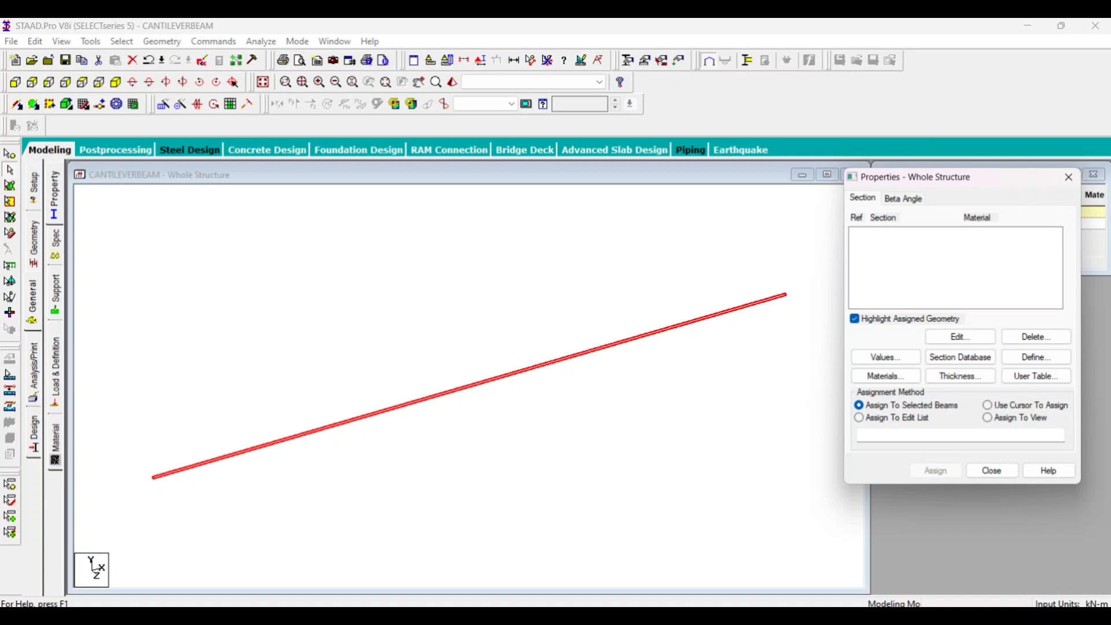
left_click(593, 619)
left_click(1033, 358)
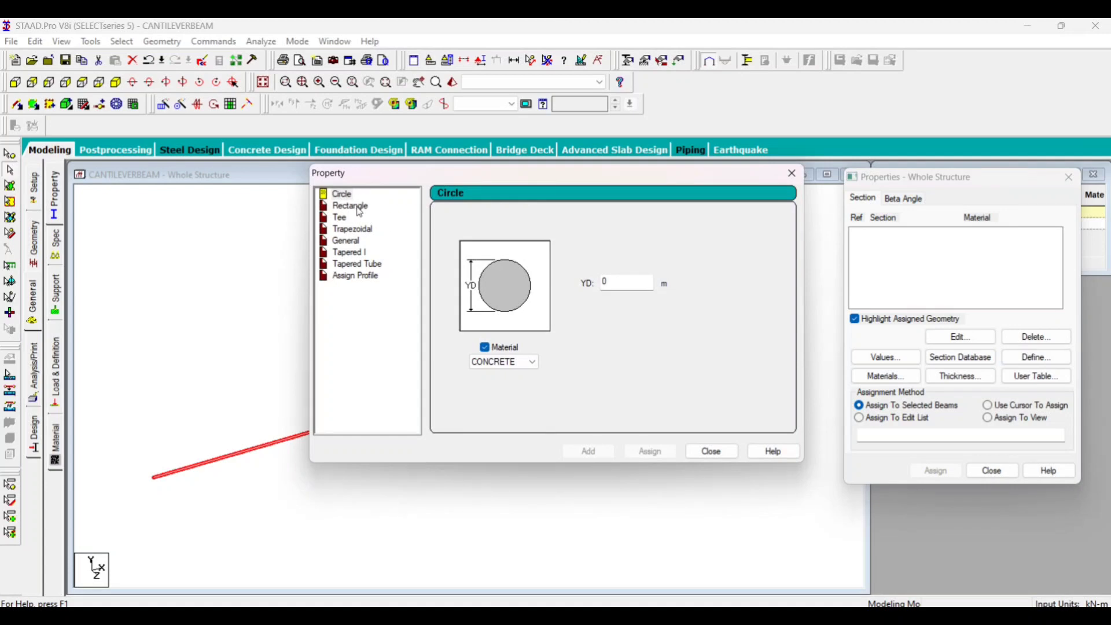
left_click(359, 209)
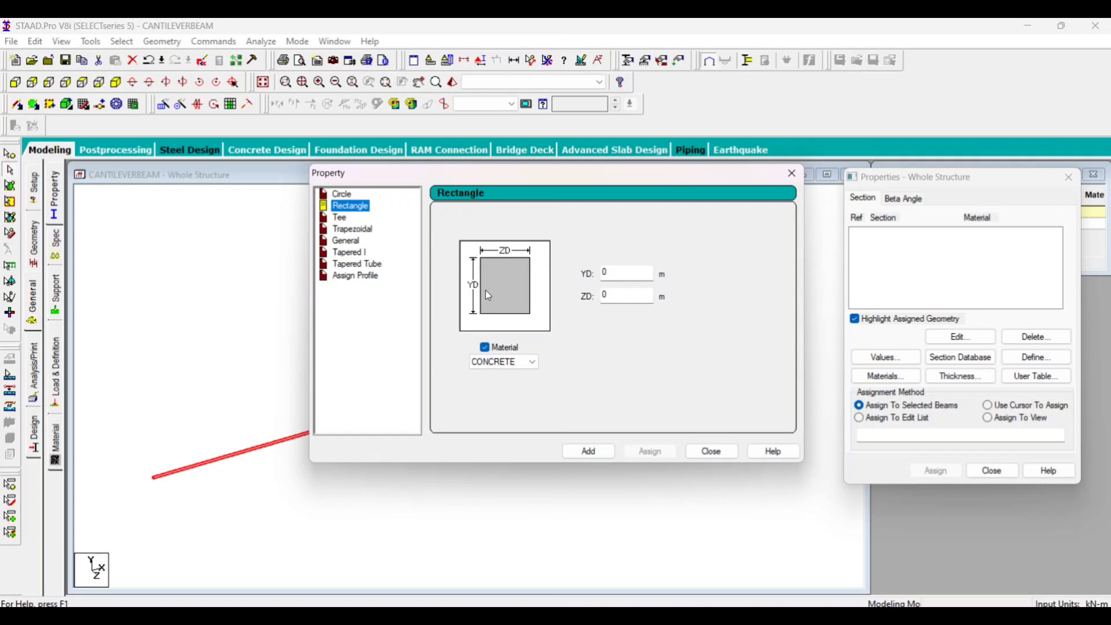
left_click(593, 616)
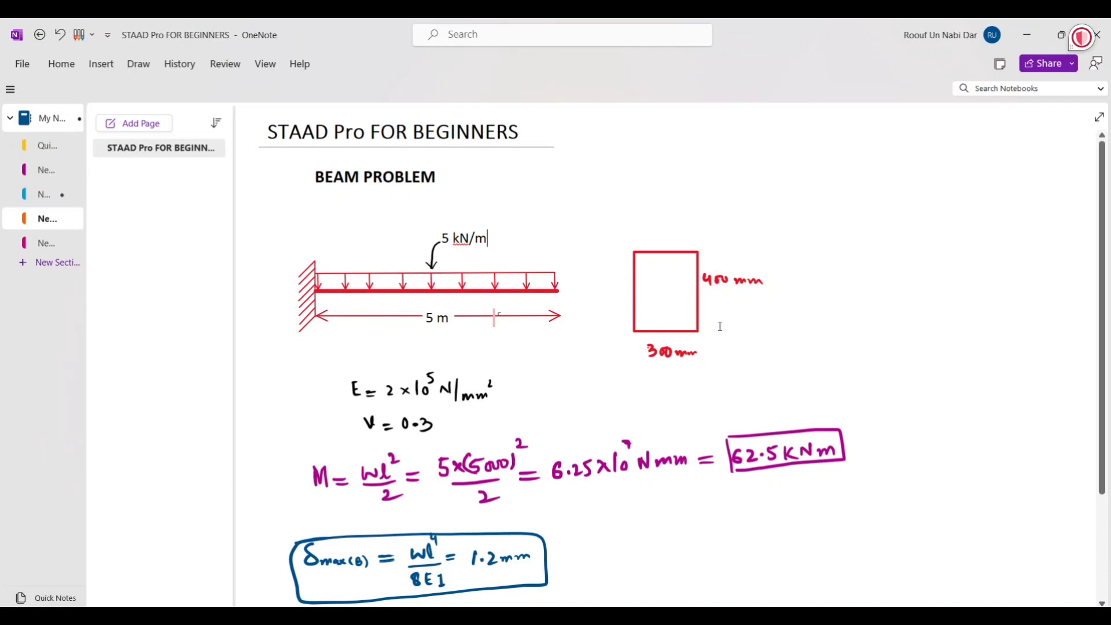
left_click(1027, 34)
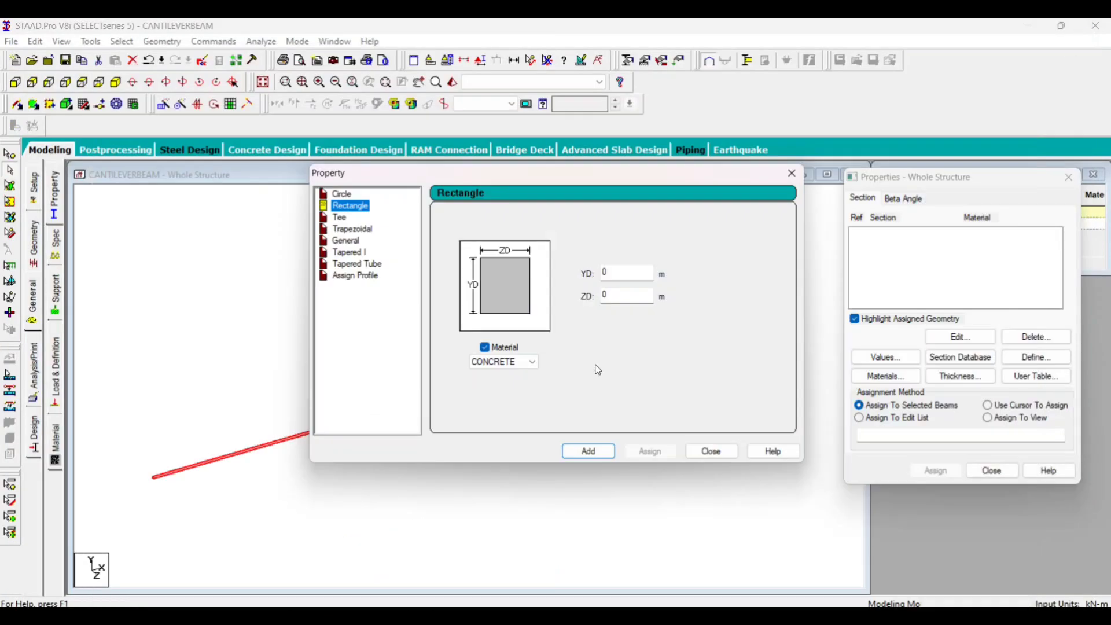
Add the rectangular concrete section with YD 0.4 m and ZD 0.3 m, and finish defining properties.
left_click(614, 273)
type(".4")
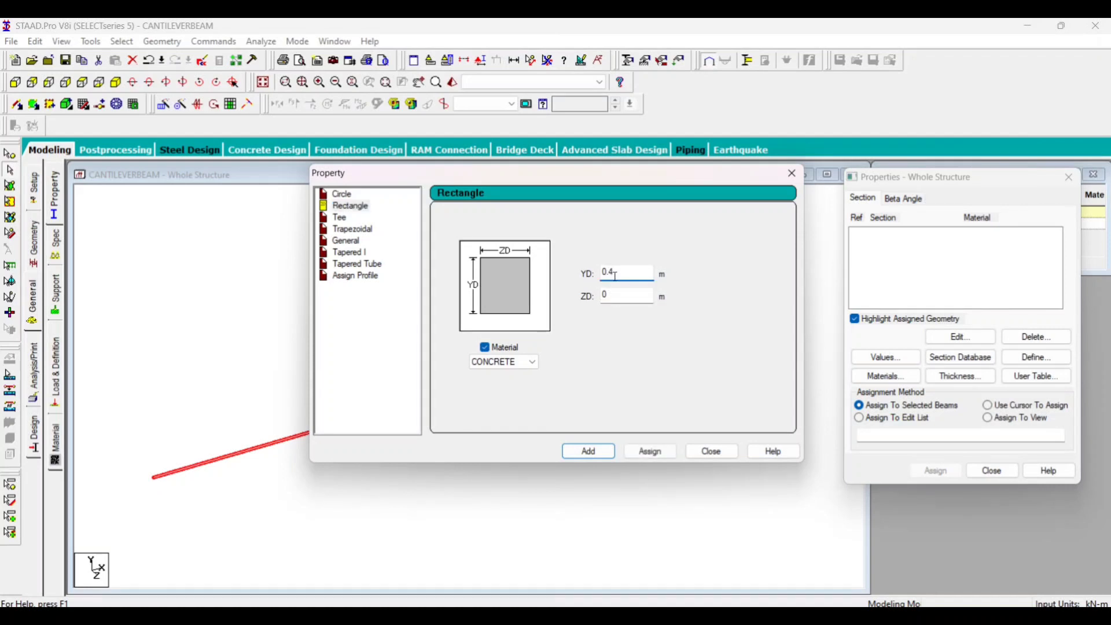
left_click(617, 299)
type(".3")
left_click(598, 455)
left_click(712, 451)
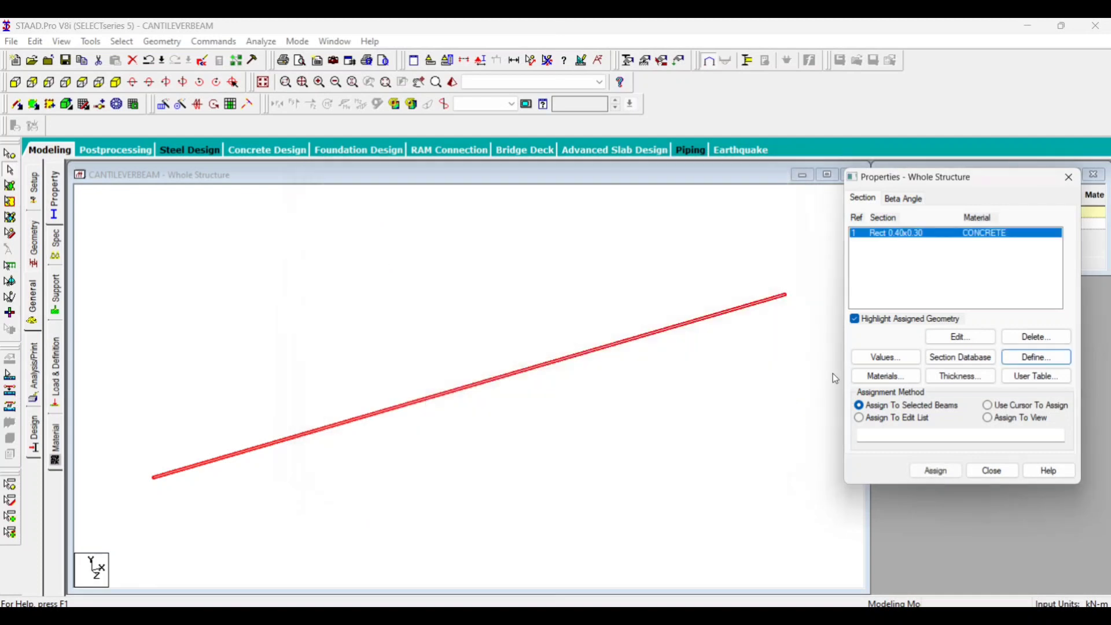
left_click(991, 470)
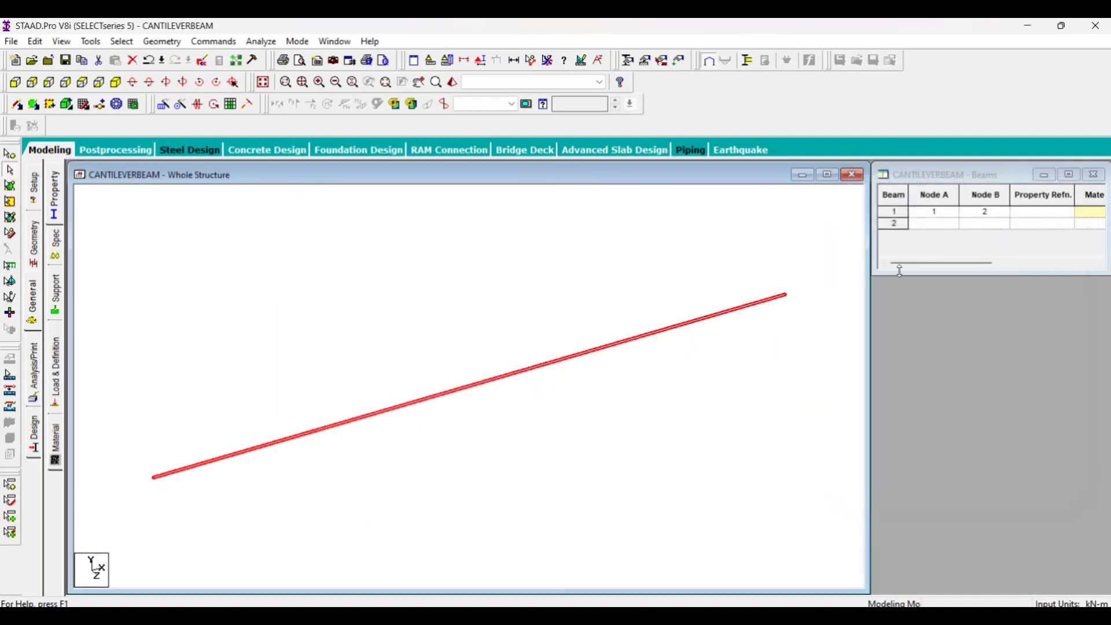
Change the material of the 0.40 x 0.30 rectangular section to STEEL.
left_click(63, 192)
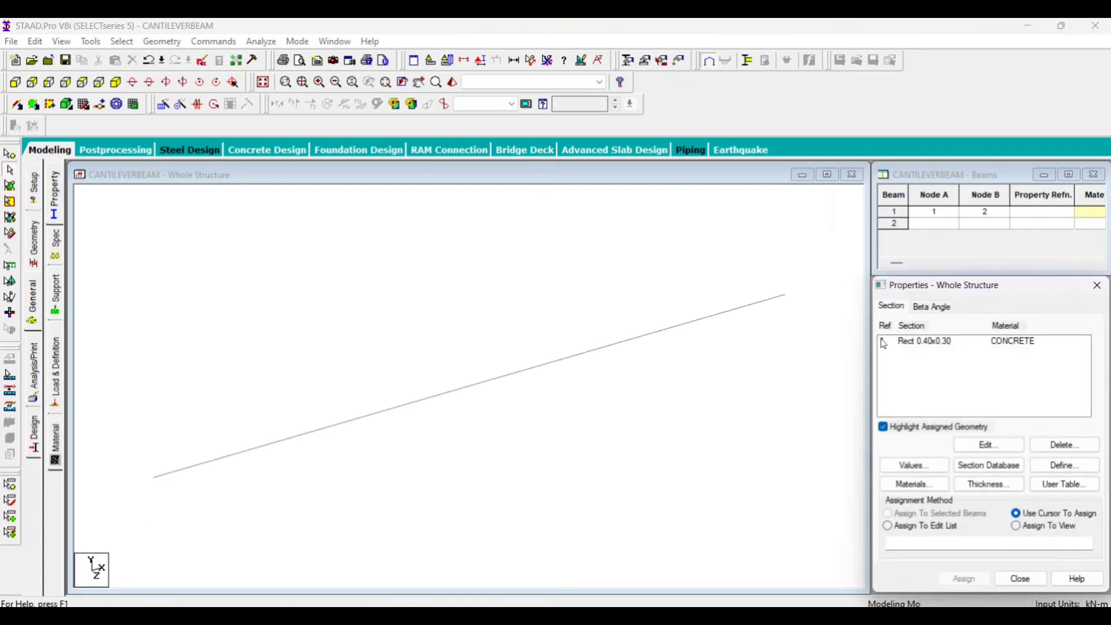
left_click(951, 344)
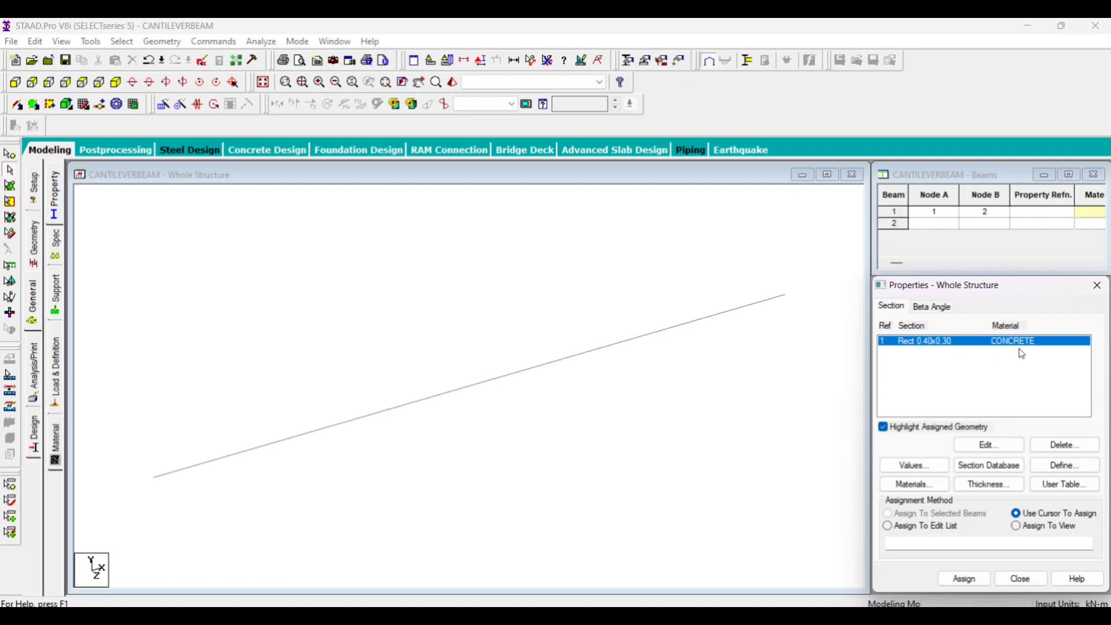
left_click(988, 445)
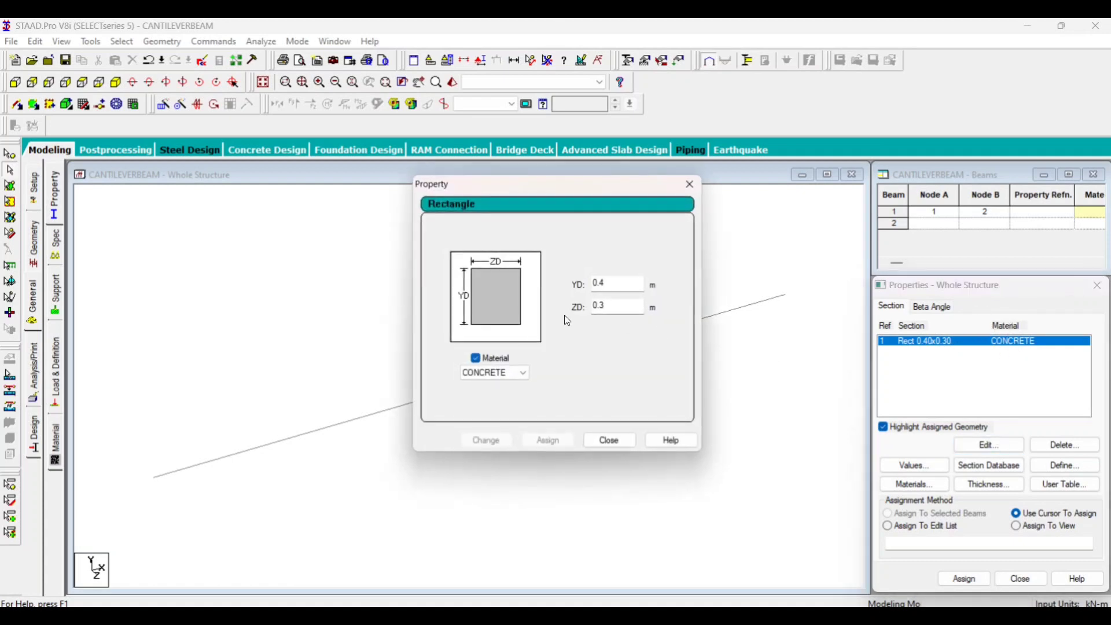
left_click(501, 372)
left_click(495, 383)
left_click(486, 441)
left_click(610, 441)
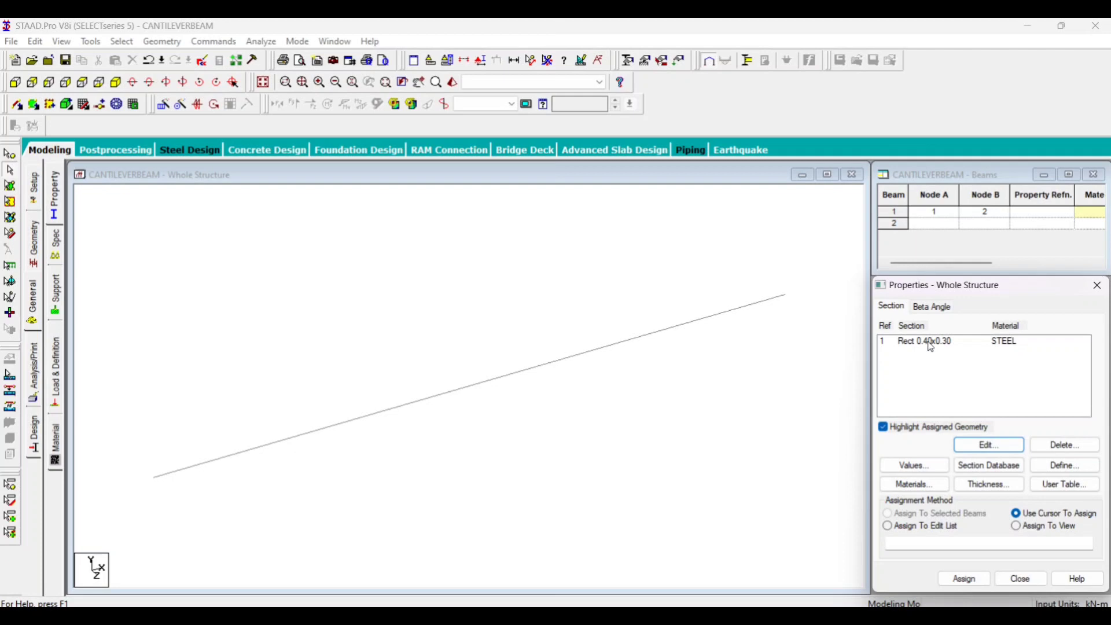
Assign the steel 0.40 x 0.30 rectangular section to the beam using the Assign To View method.
left_click(929, 344)
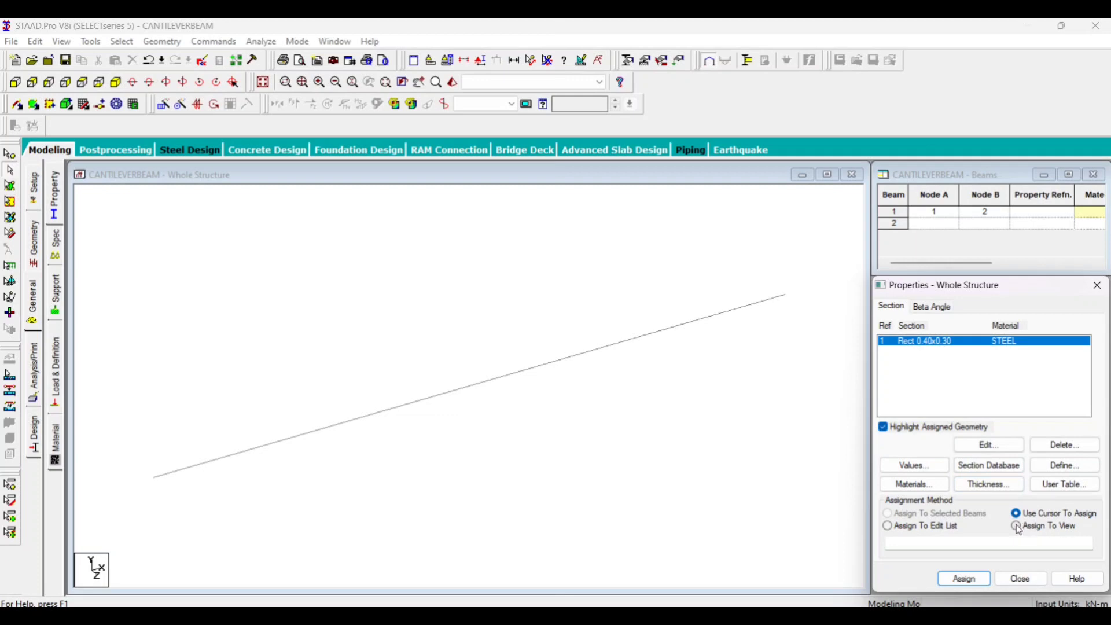
left_click(656, 352)
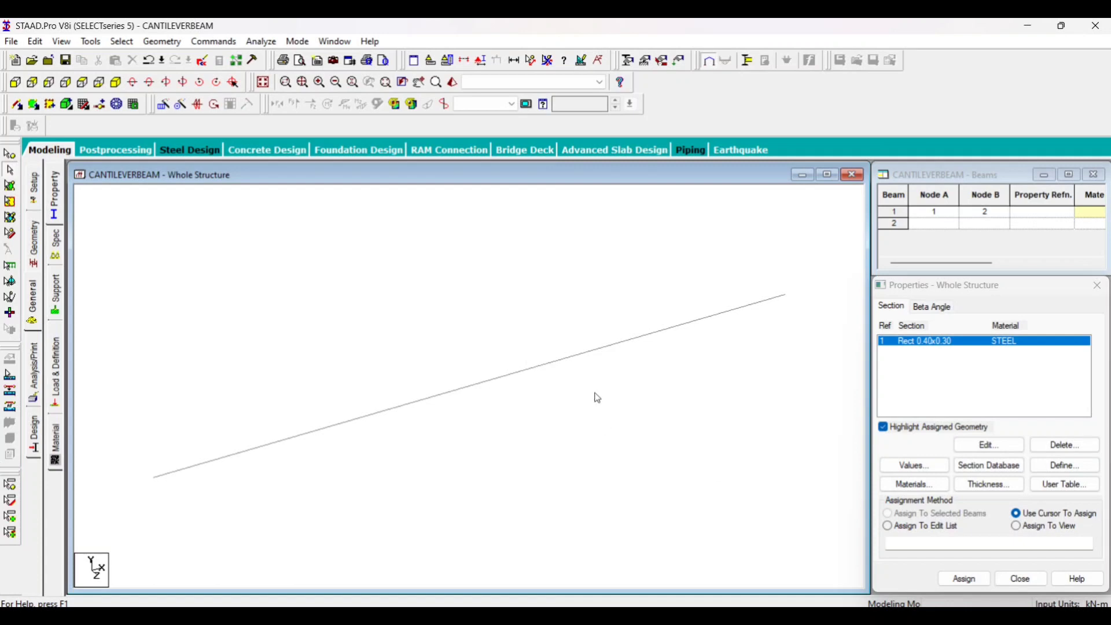
left_click(1047, 525)
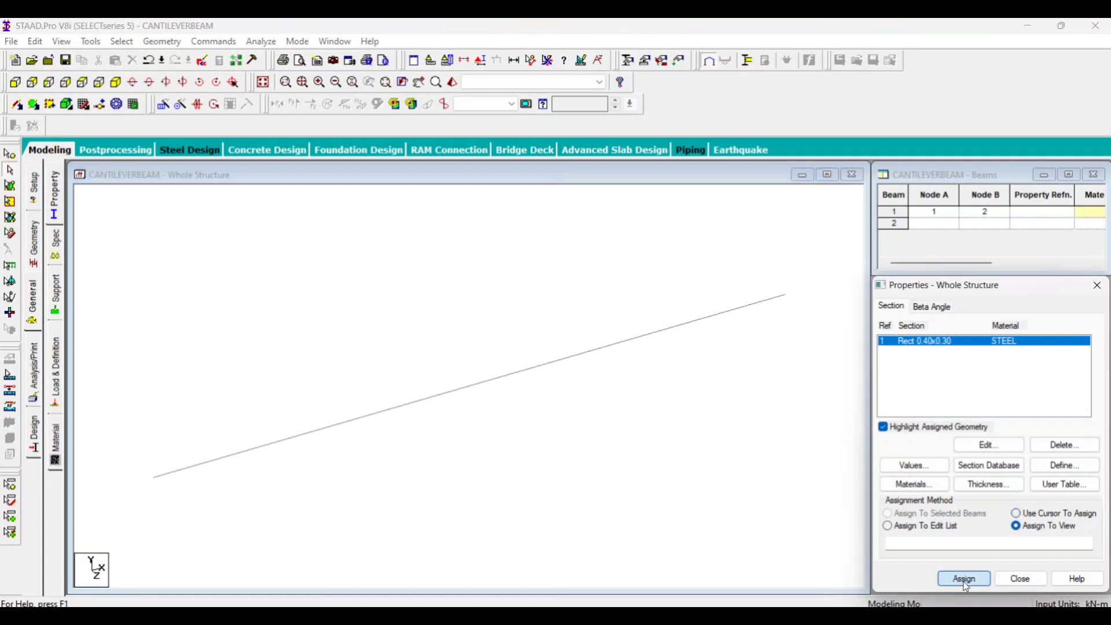
left_click(965, 578)
left_click(1014, 472)
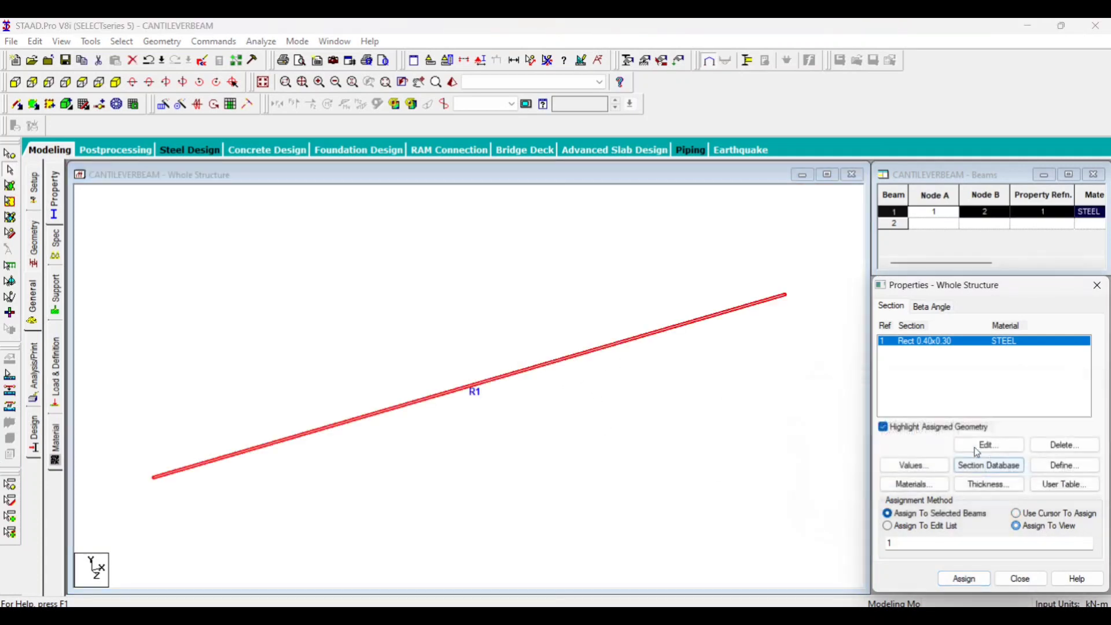
left_click(484, 467)
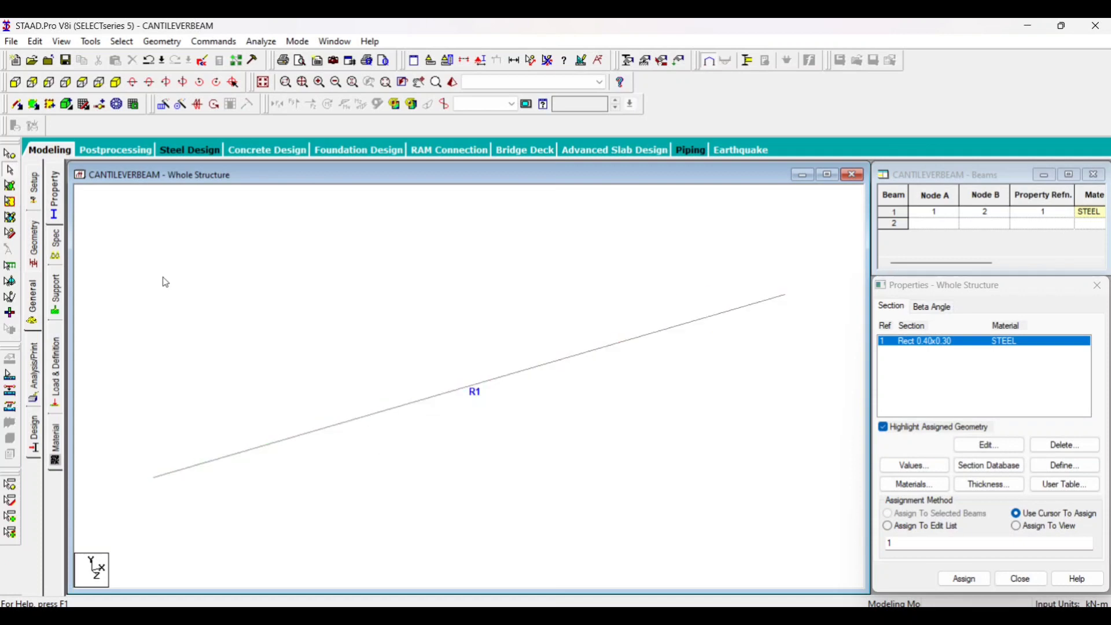
Create a fixed support definition for the structure.
left_click(55, 299)
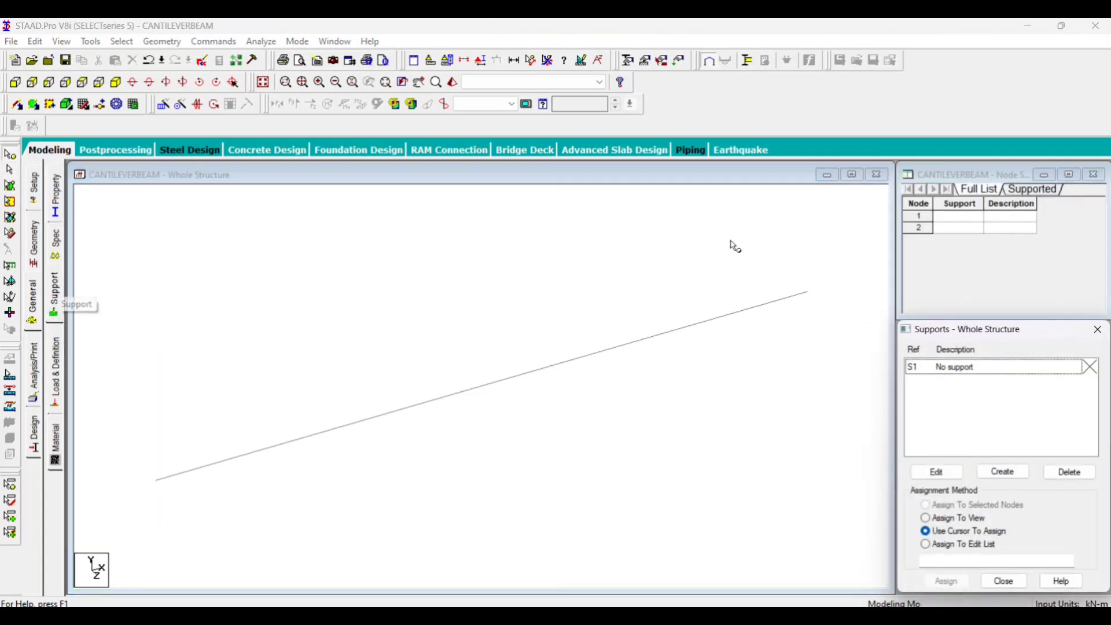
left_click_drag(1005, 337, 992, 234)
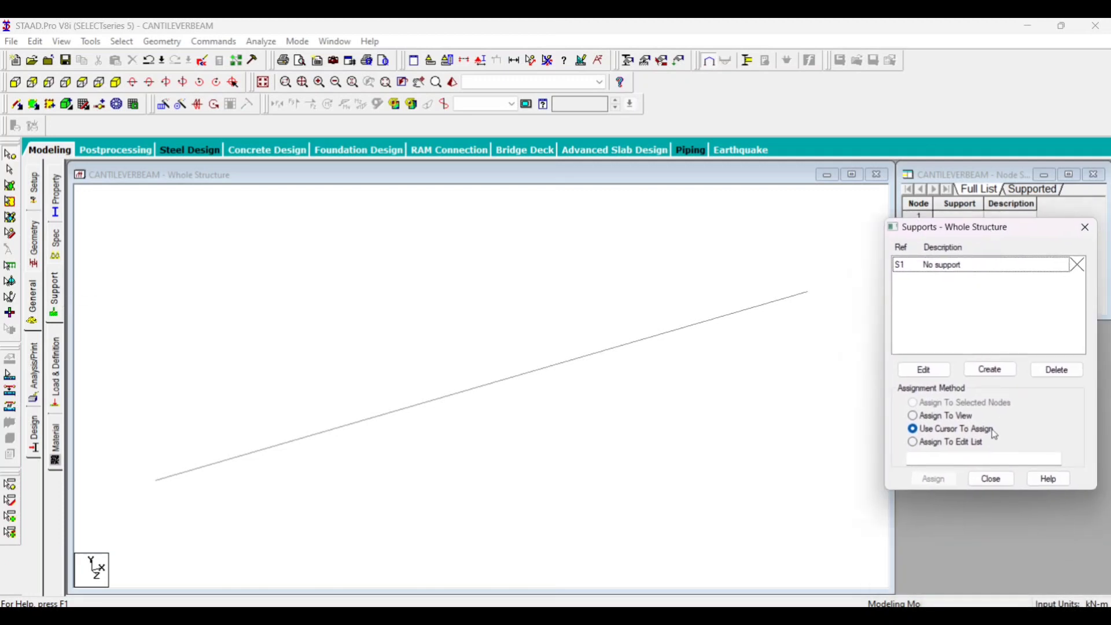
left_click(990, 369)
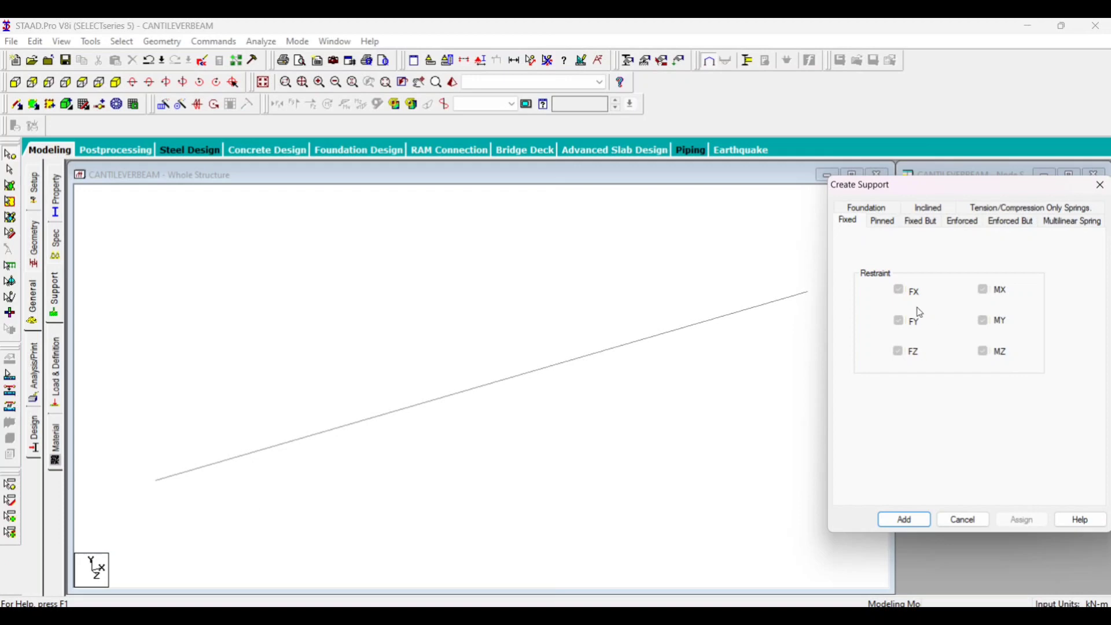
left_click(905, 519)
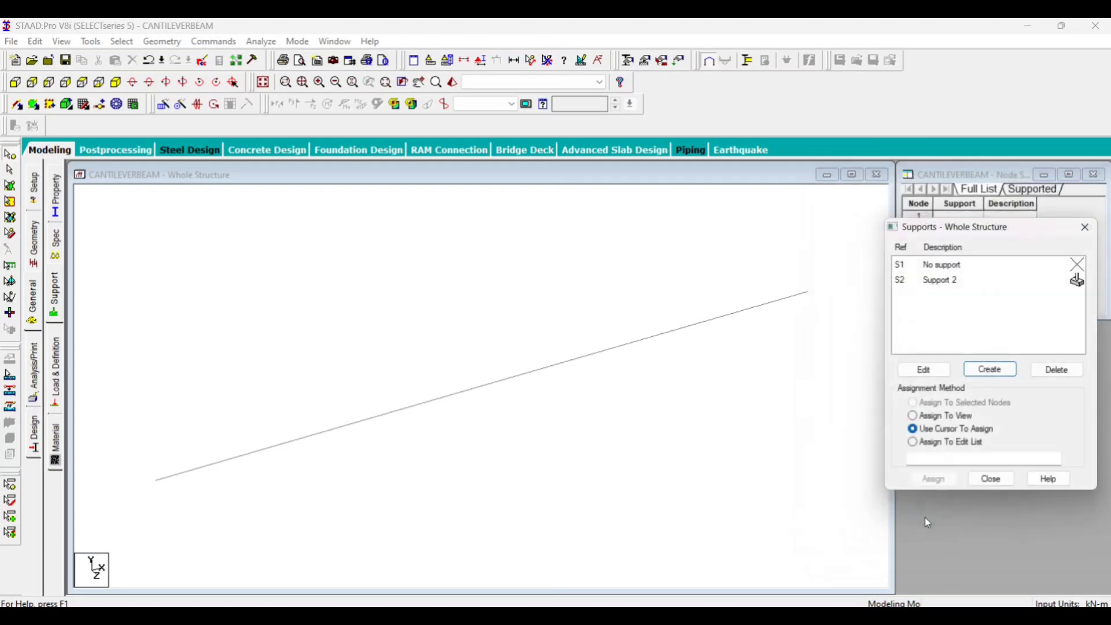
Assign the fixed support to the beam's start node at the origin and finish working with supports.
left_click(948, 282)
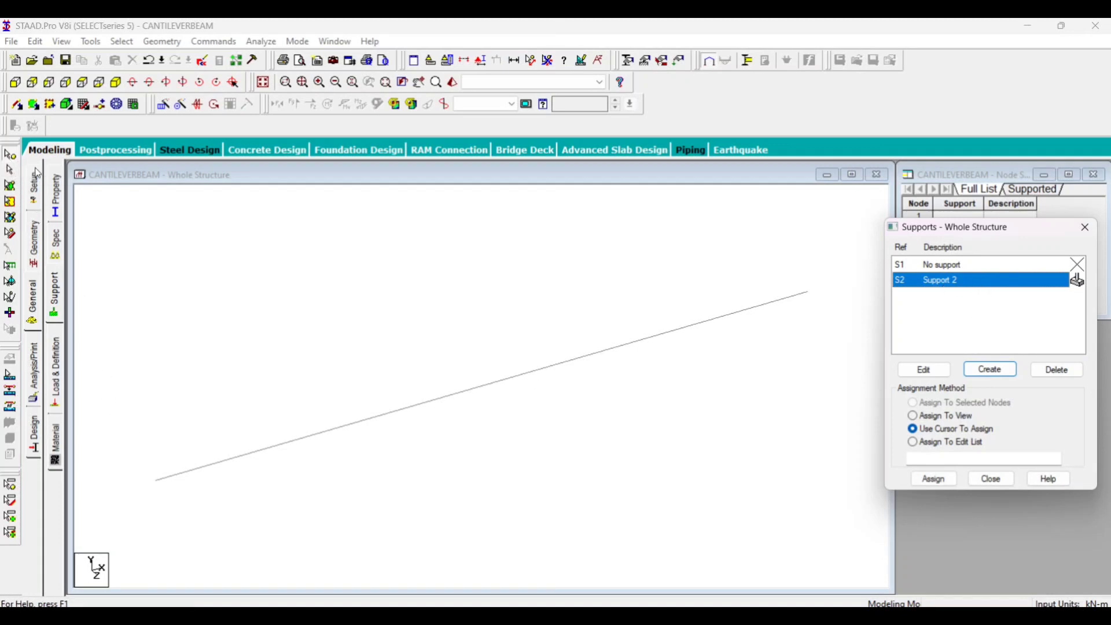
left_click(14, 157)
left_click_drag(139, 439, 268, 557)
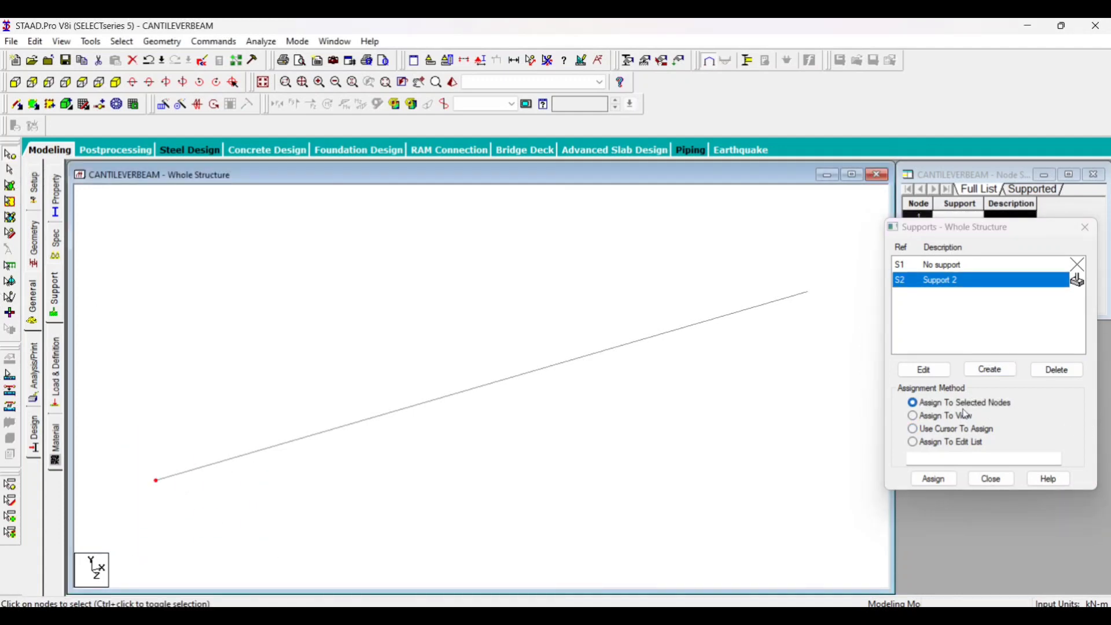
left_click(933, 479)
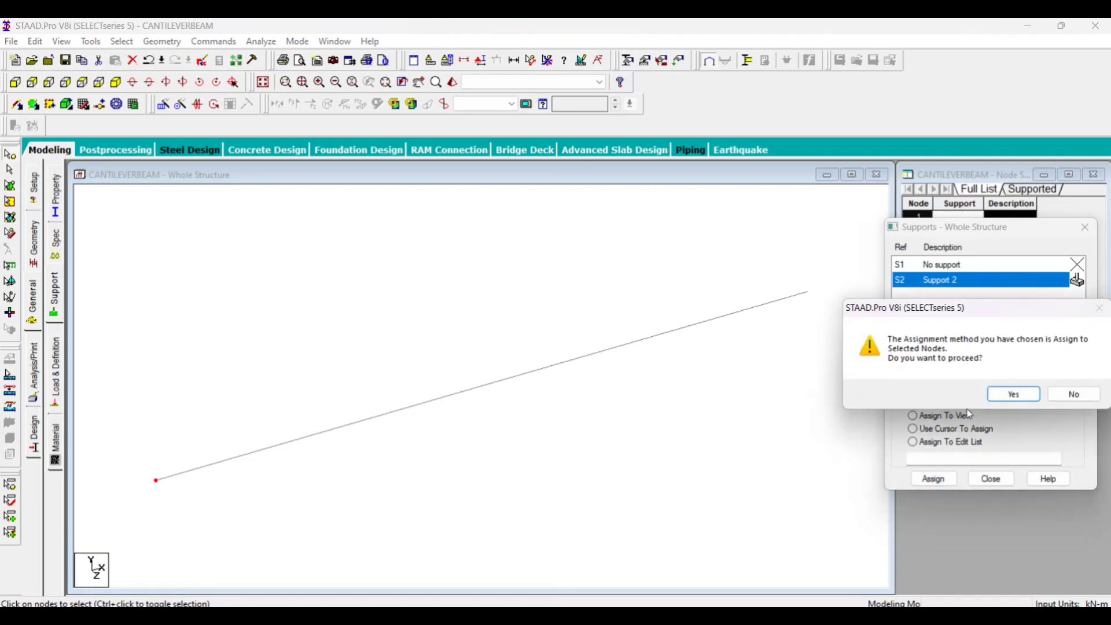
left_click(1014, 394)
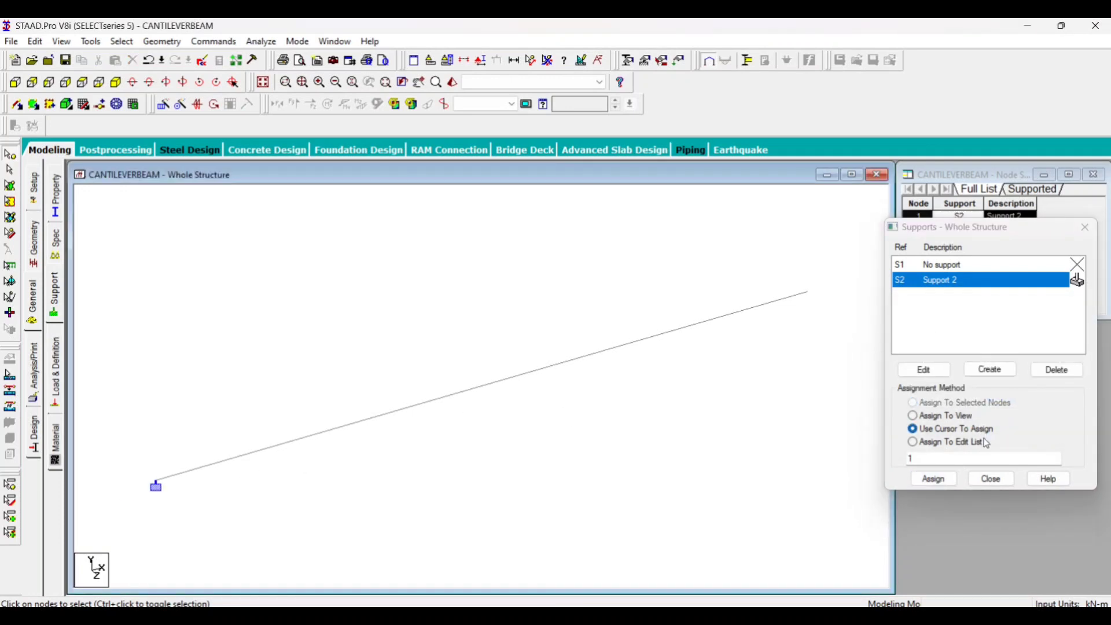
left_click(991, 479)
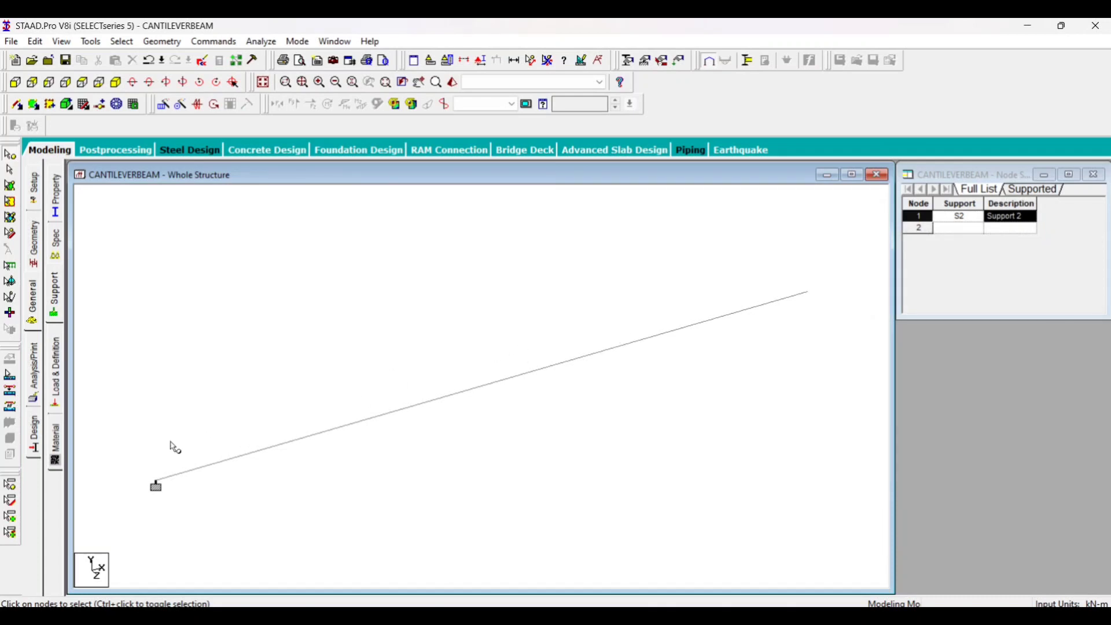
Open the load definitions for the beam and let Auto Save store the file.
left_click(54, 369)
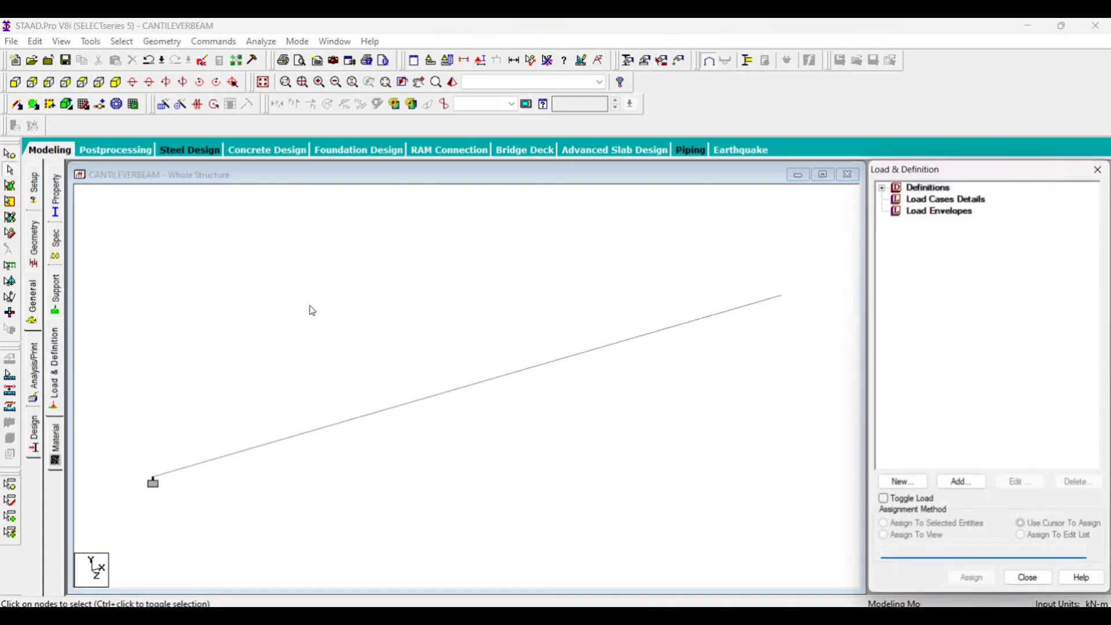
left_click(947, 200)
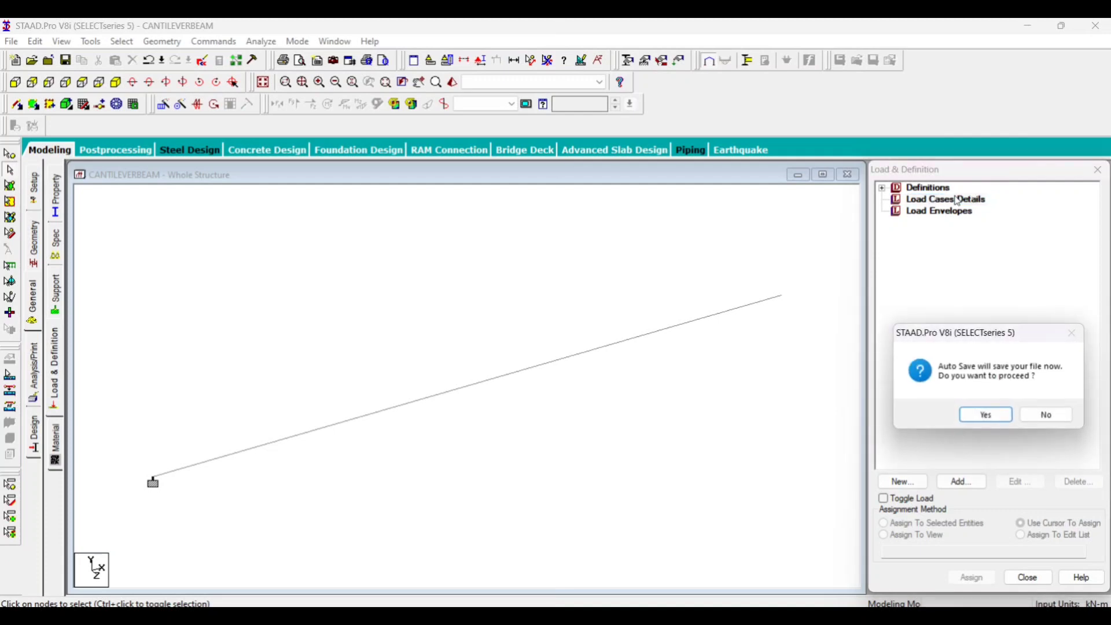
left_click(1003, 414)
left_click(470, 340)
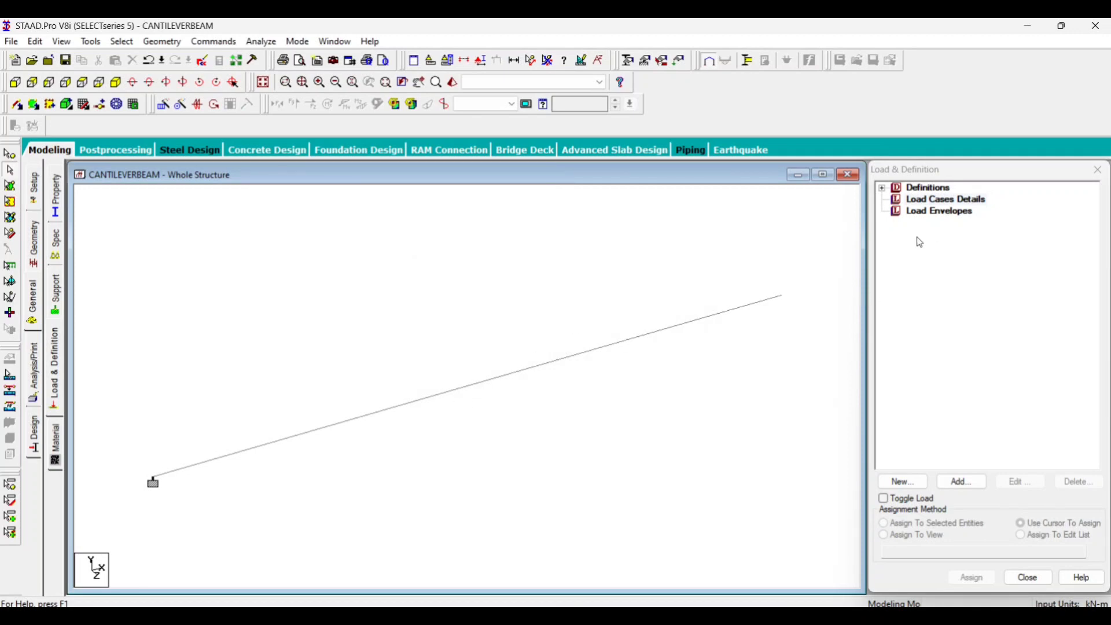
Create primary load case 1 with loading type Live and the title LIVELOAD.
left_click(917, 202)
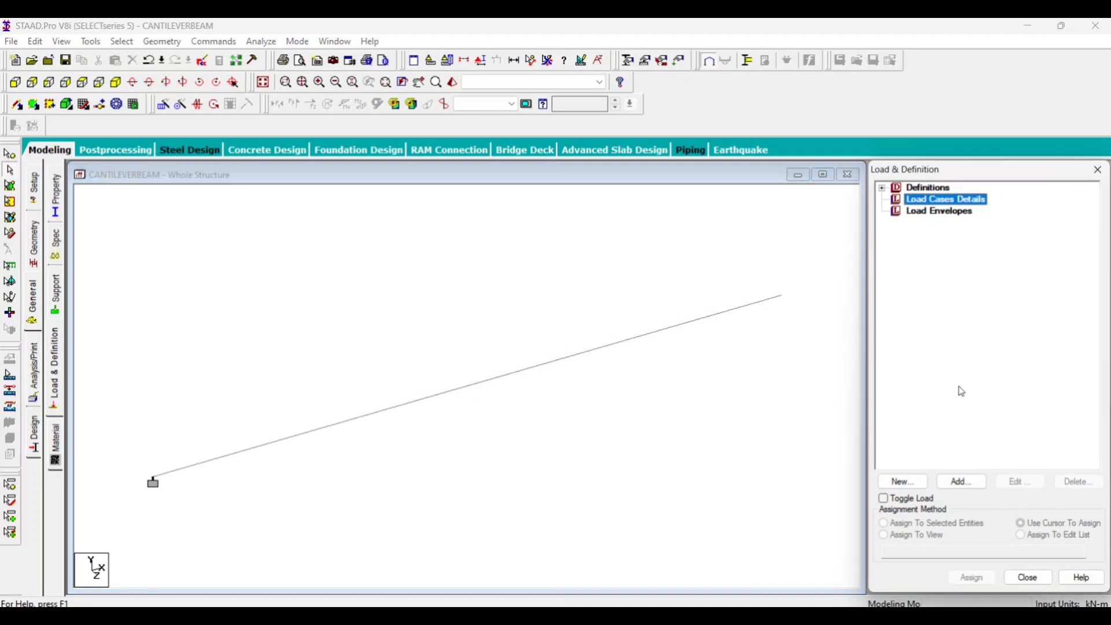
left_click(967, 485)
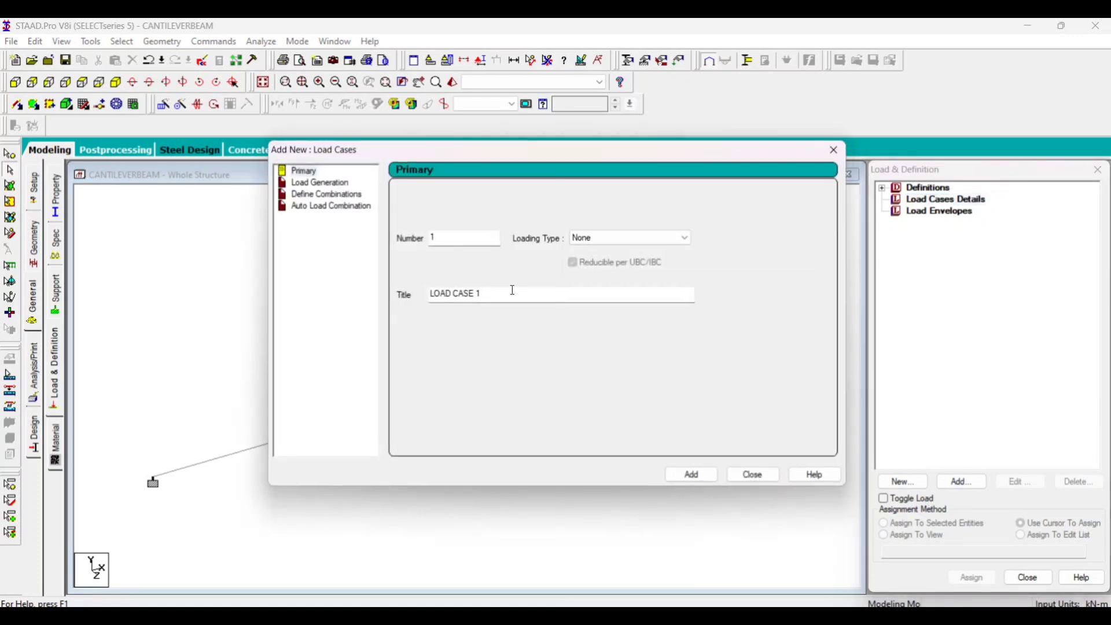
left_click(598, 238)
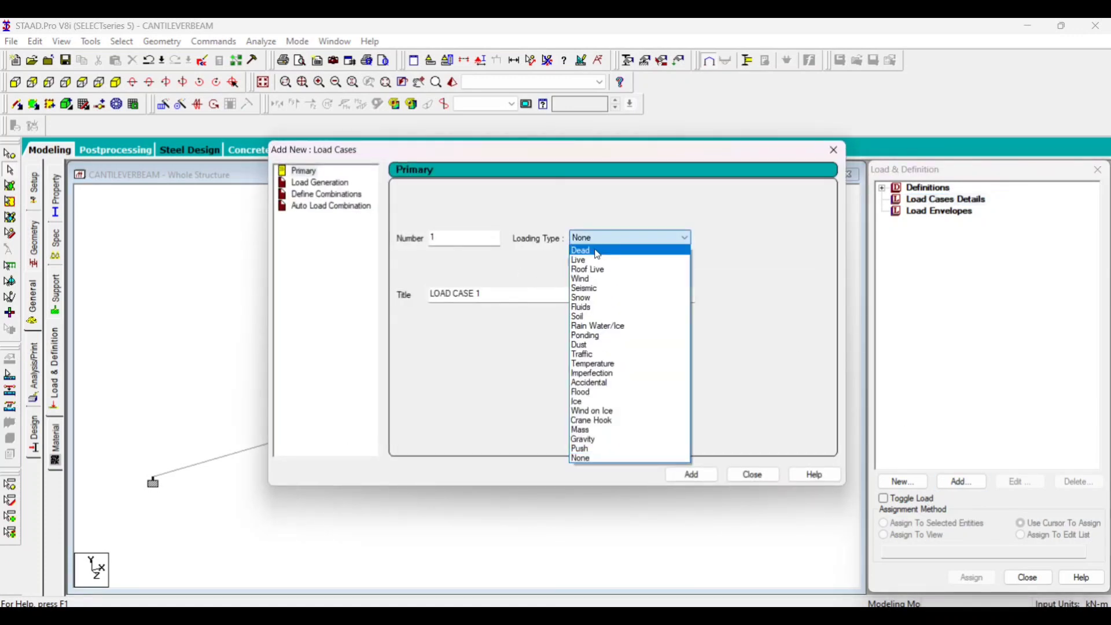
left_click(598, 251)
left_click(596, 237)
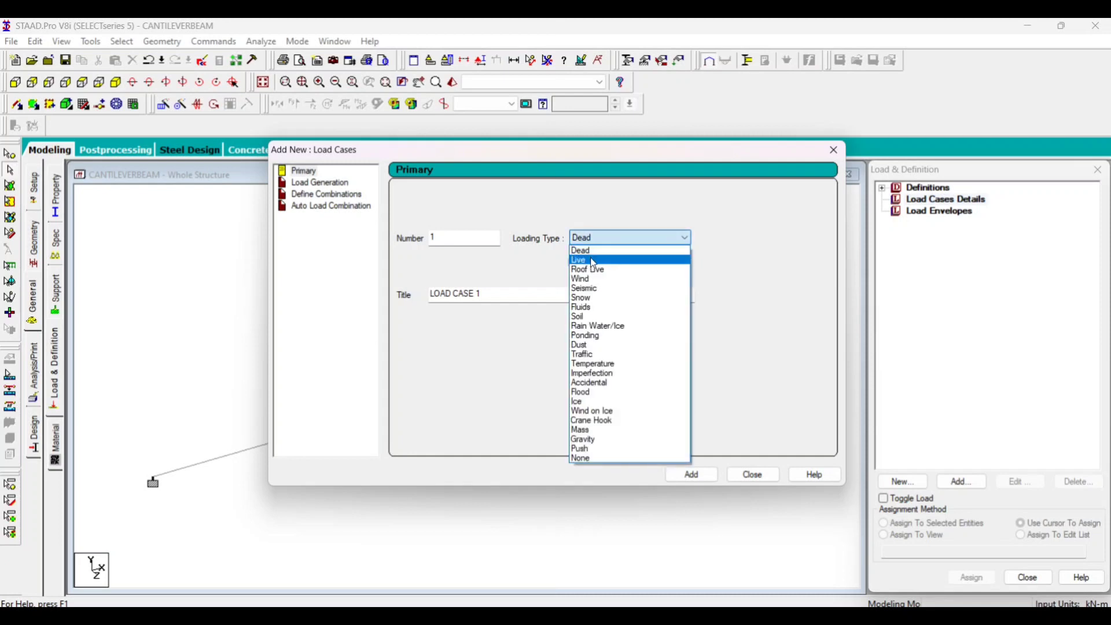
left_click(594, 260)
left_click_drag(480, 294, 369, 306)
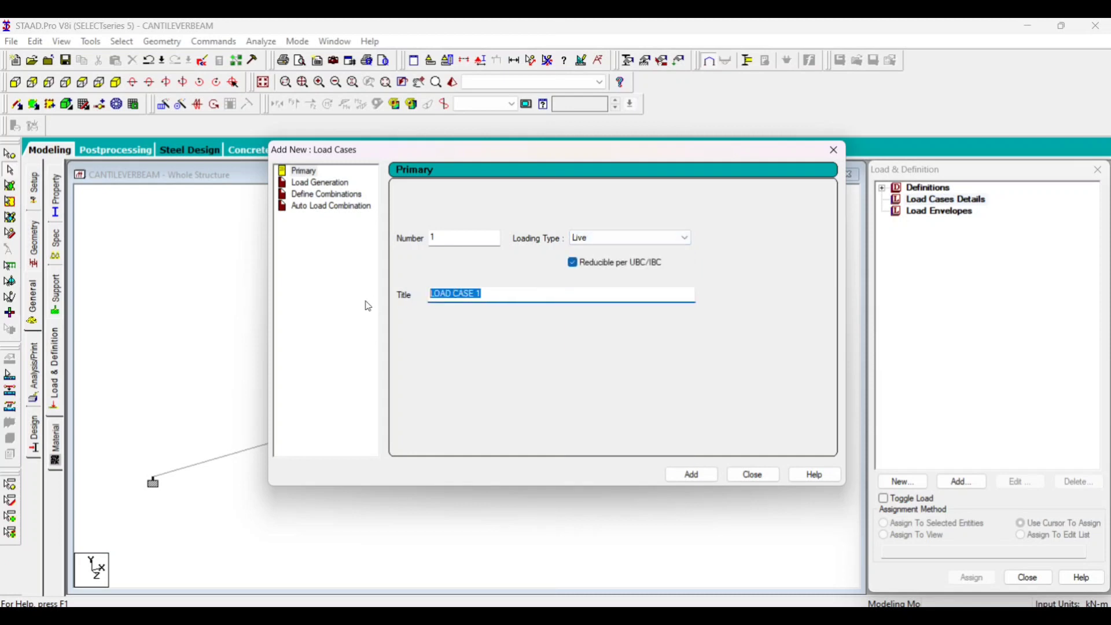
type("LiVELOAD")
left_click(692, 475)
left_click(751, 476)
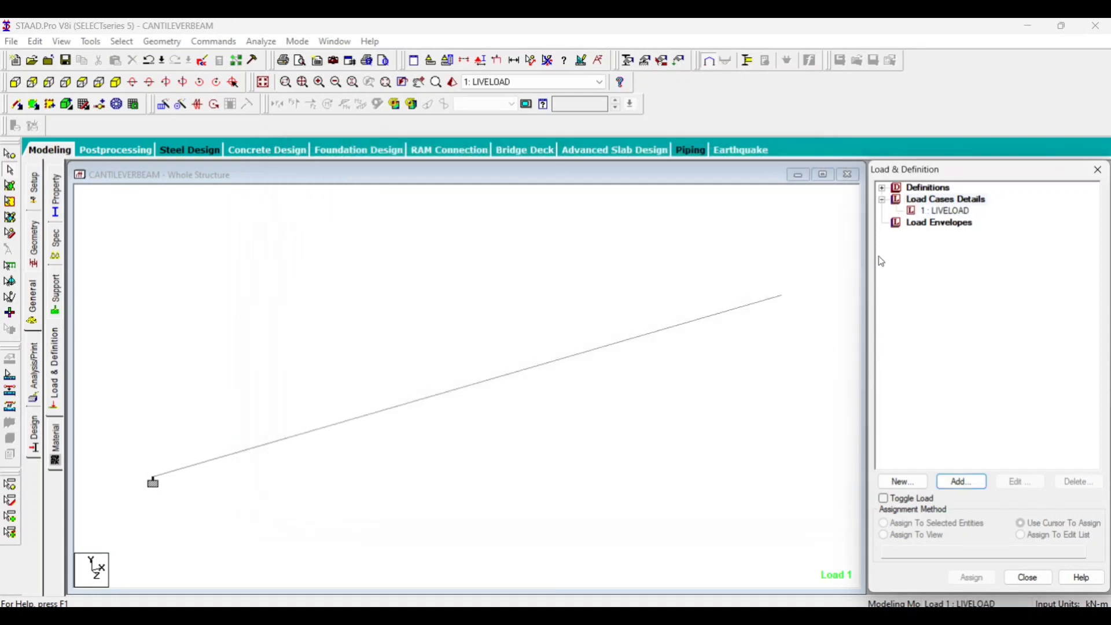
left_click(949, 211)
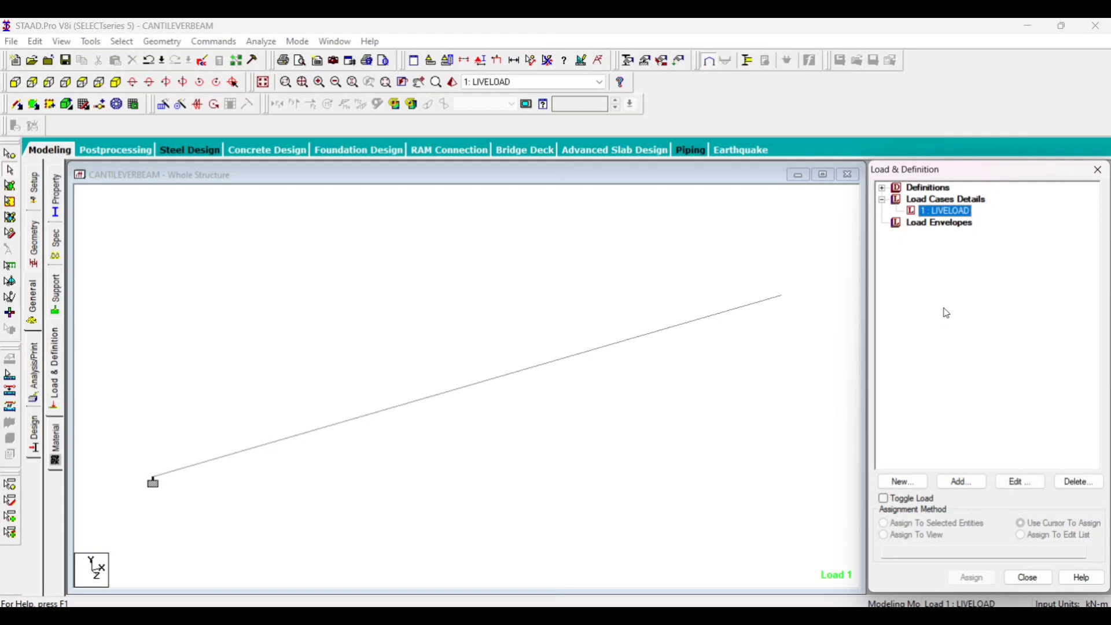
left_click(969, 486)
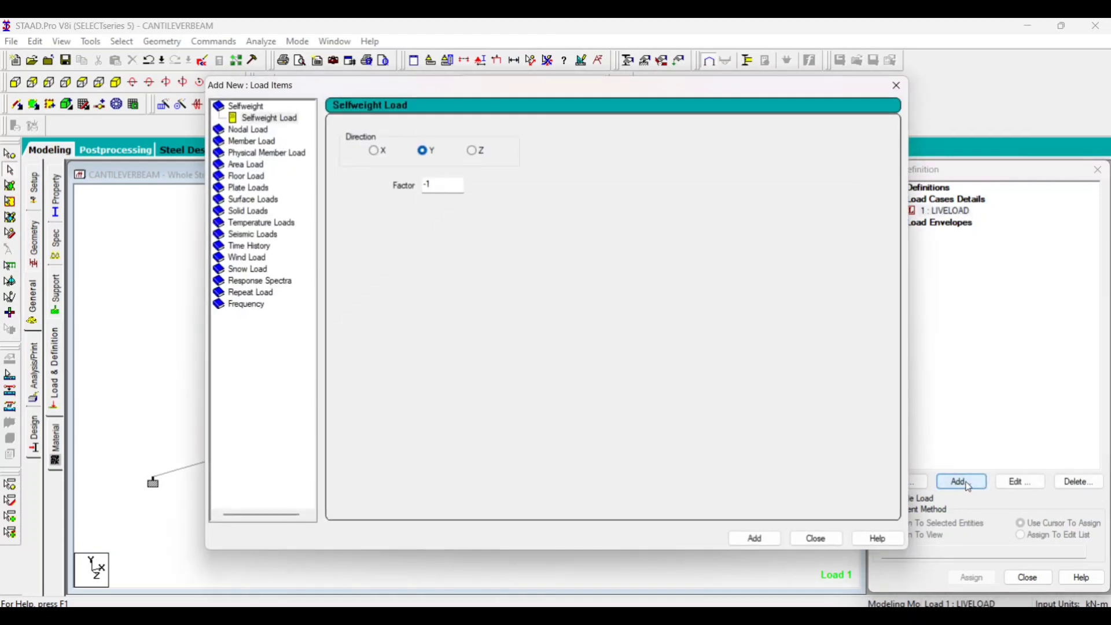
left_click(261, 142)
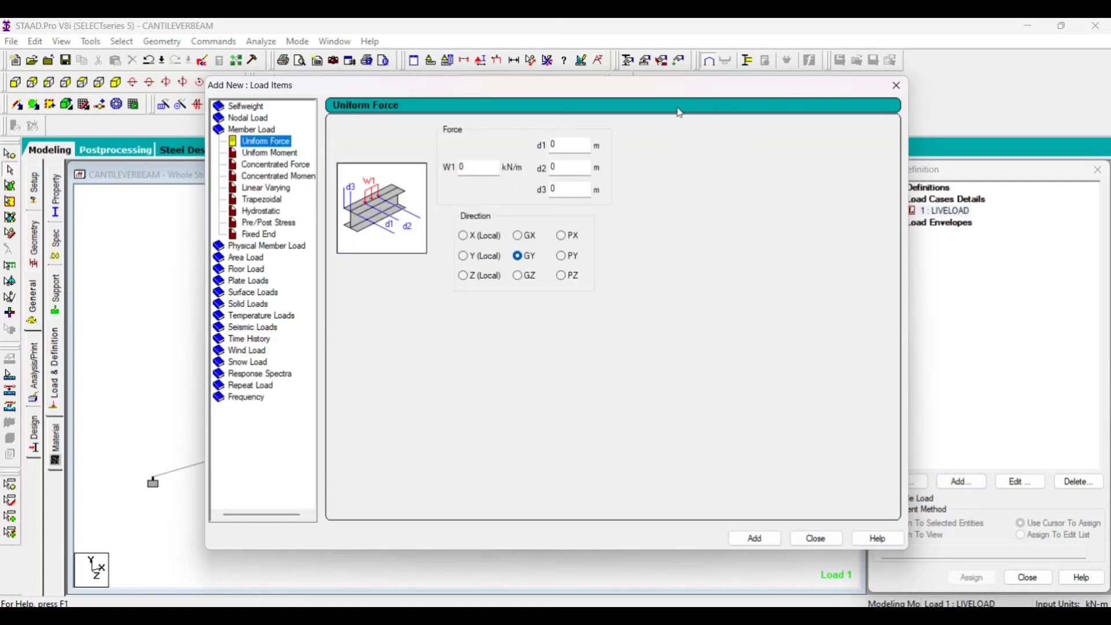
left_click(894, 86)
Add a uniform force member load of -5 kN/m in the GY direction to the LIVELOAD case.
left_click(961, 210)
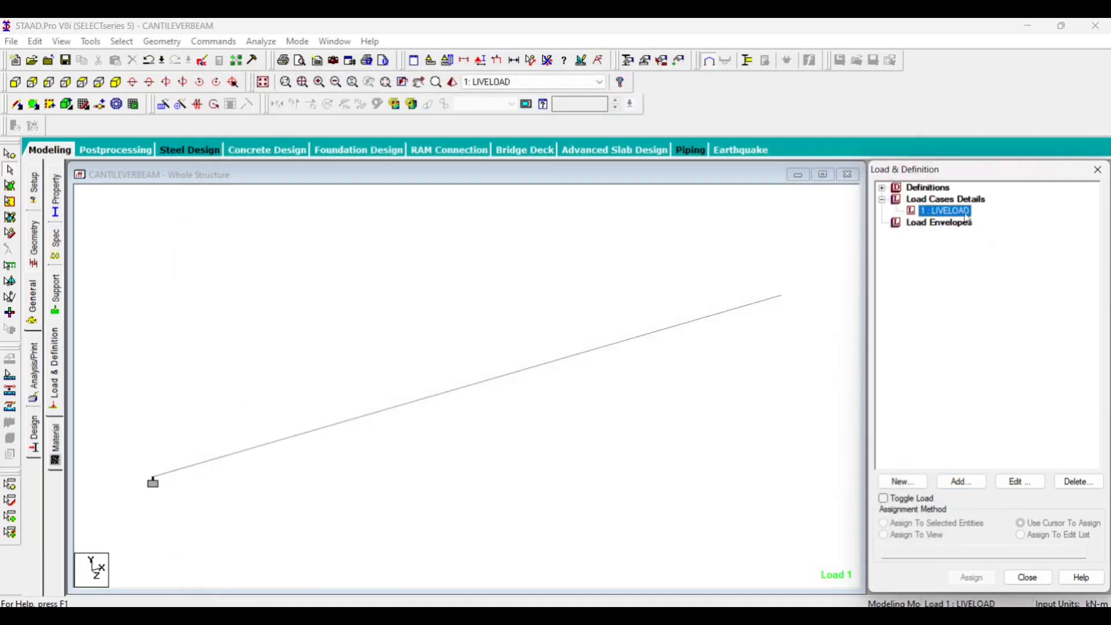
left_click(964, 486)
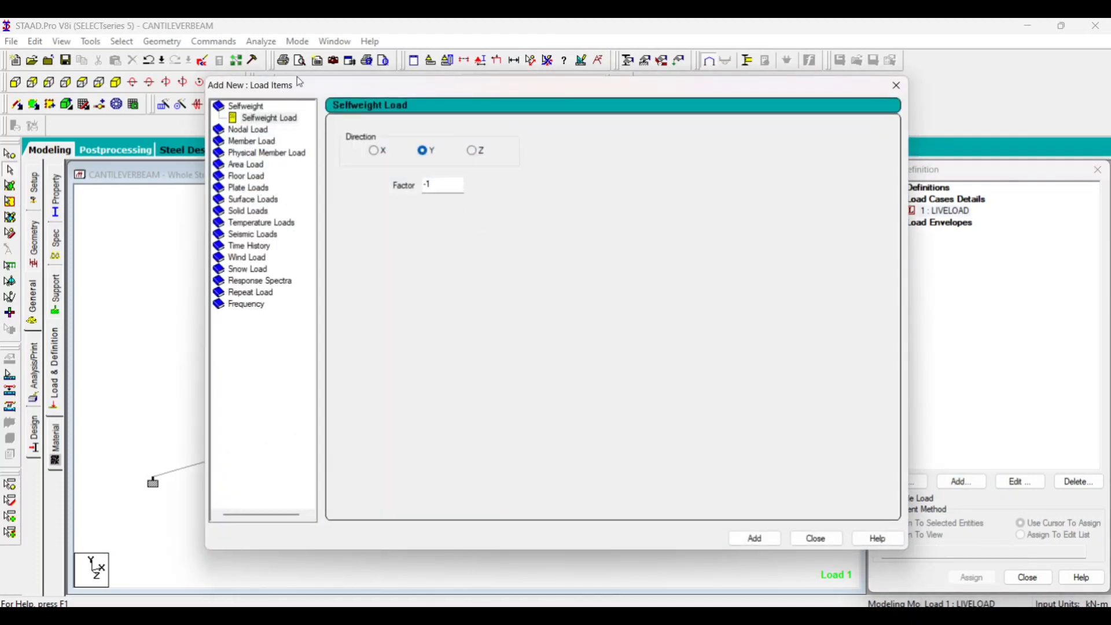
left_click_drag(308, 90, 336, 84)
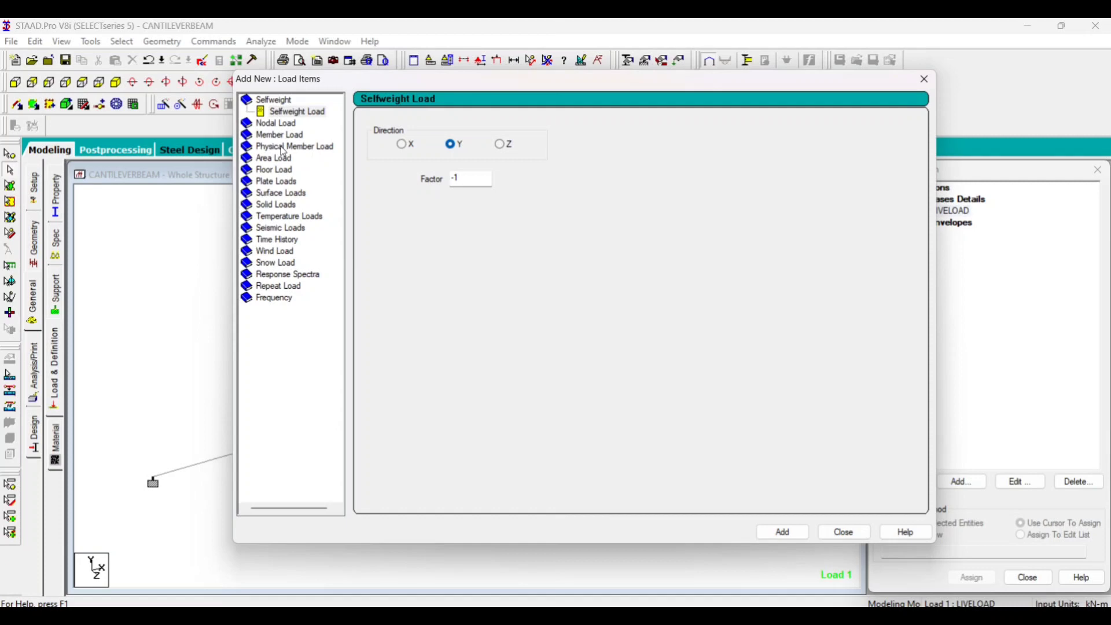
left_click(295, 136)
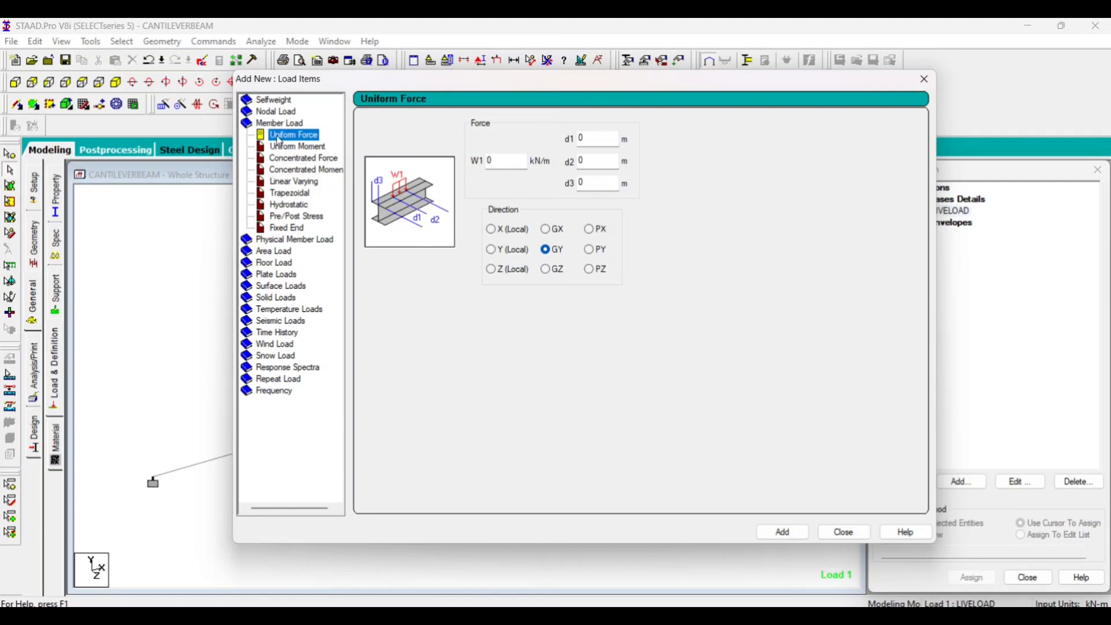
left_click(497, 162)
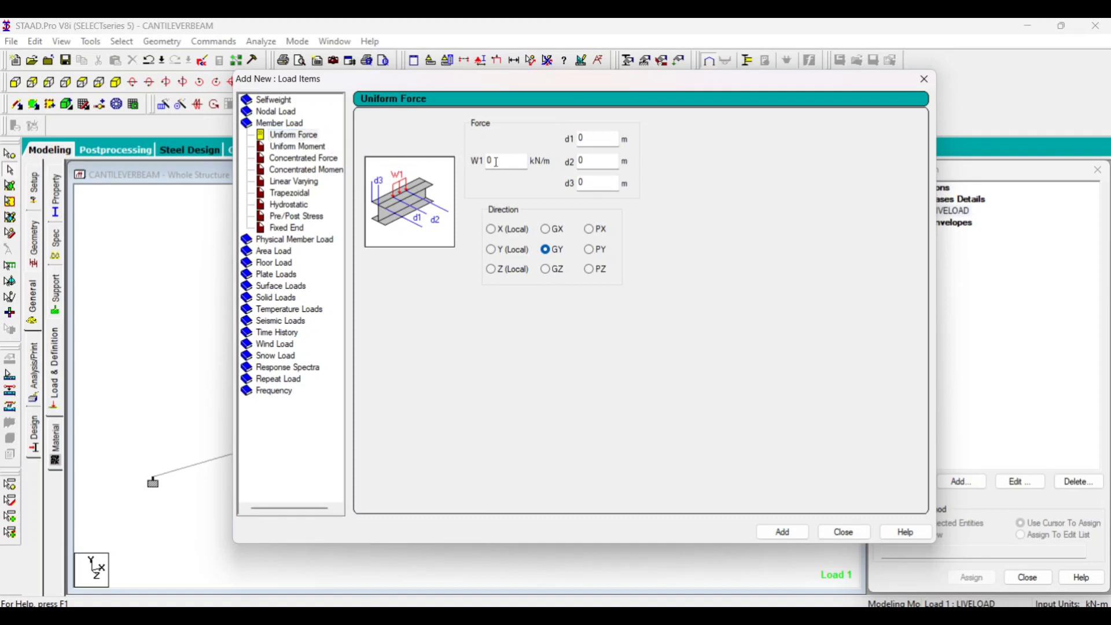
left_click_drag(497, 162, 489, 168)
left_click_drag(534, 84, 572, 65)
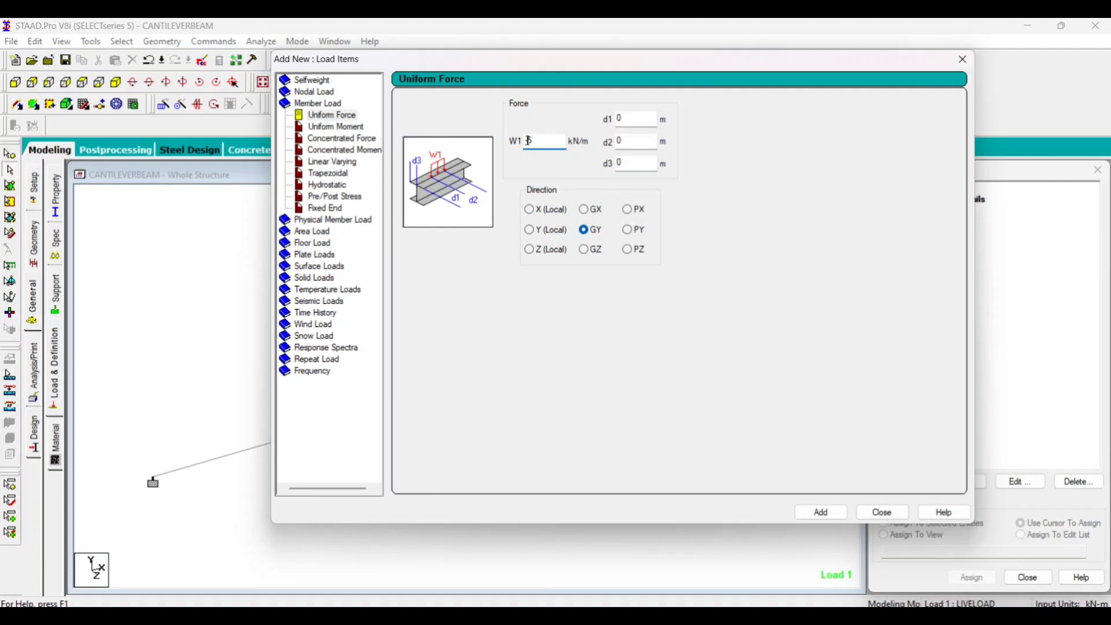
left_click(823, 512)
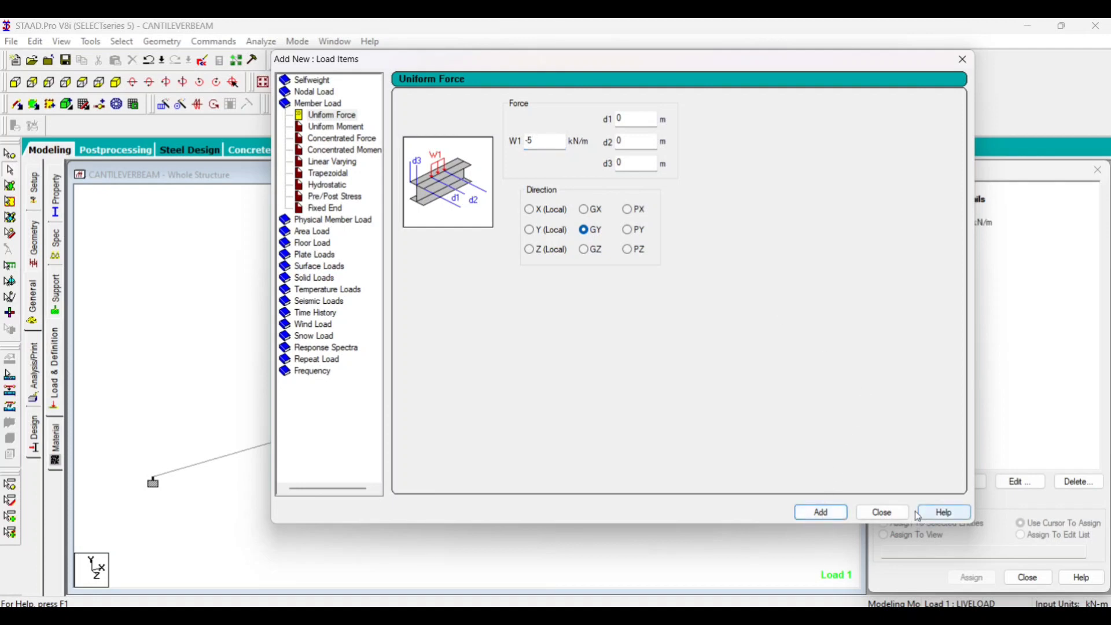
left_click(882, 512)
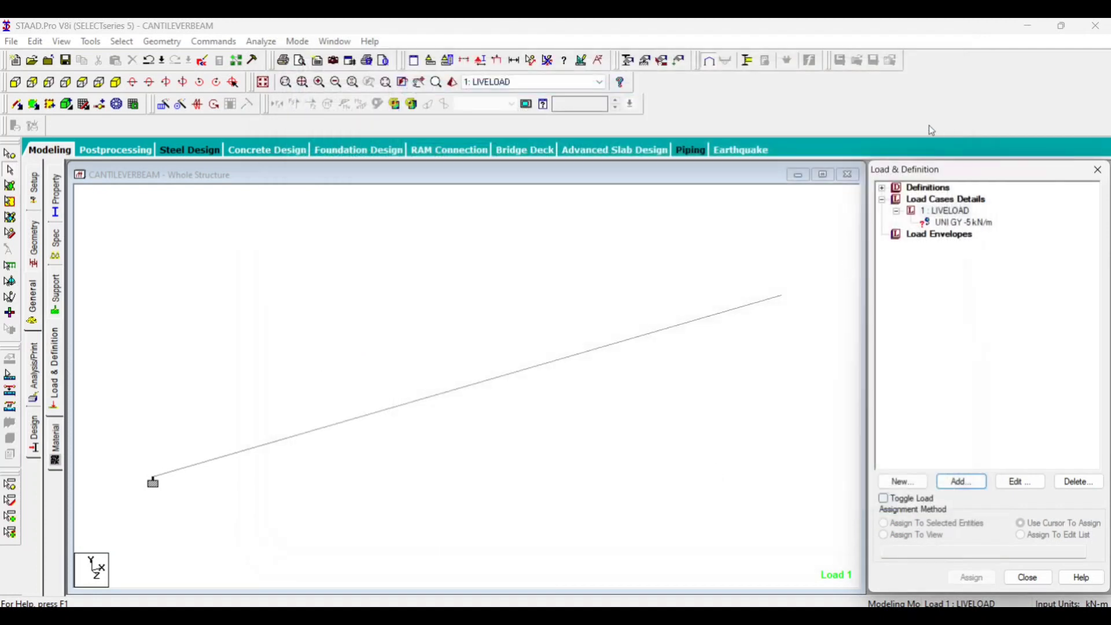
Assign the uniform -5 kN/m load to the beam using the Assign To Selected Beams method, and clear the selection.
left_click(959, 223)
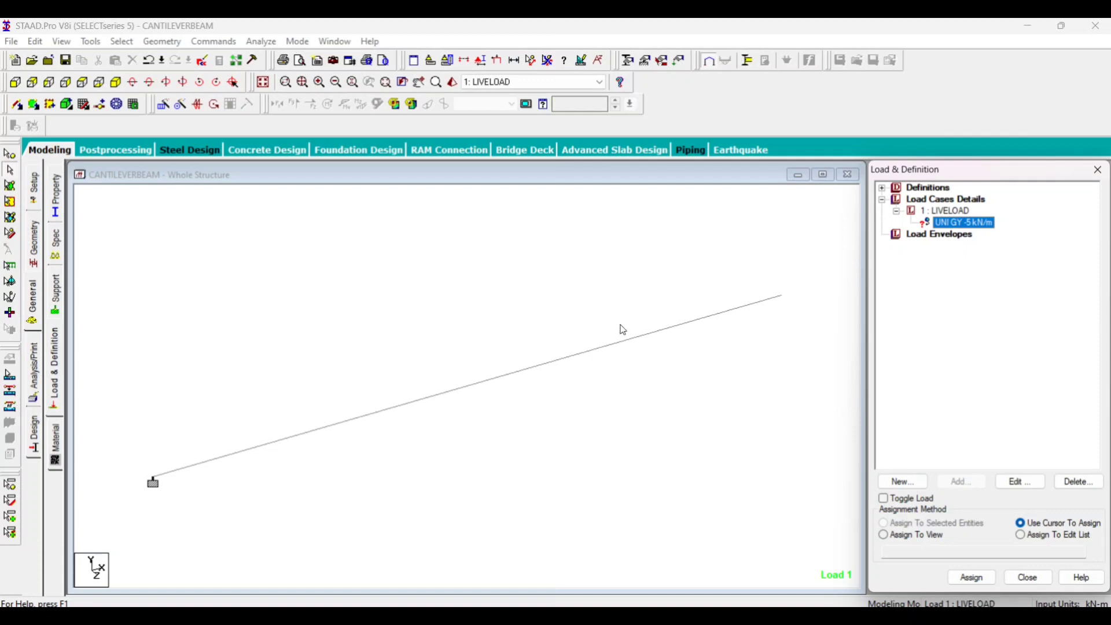
left_click(630, 343)
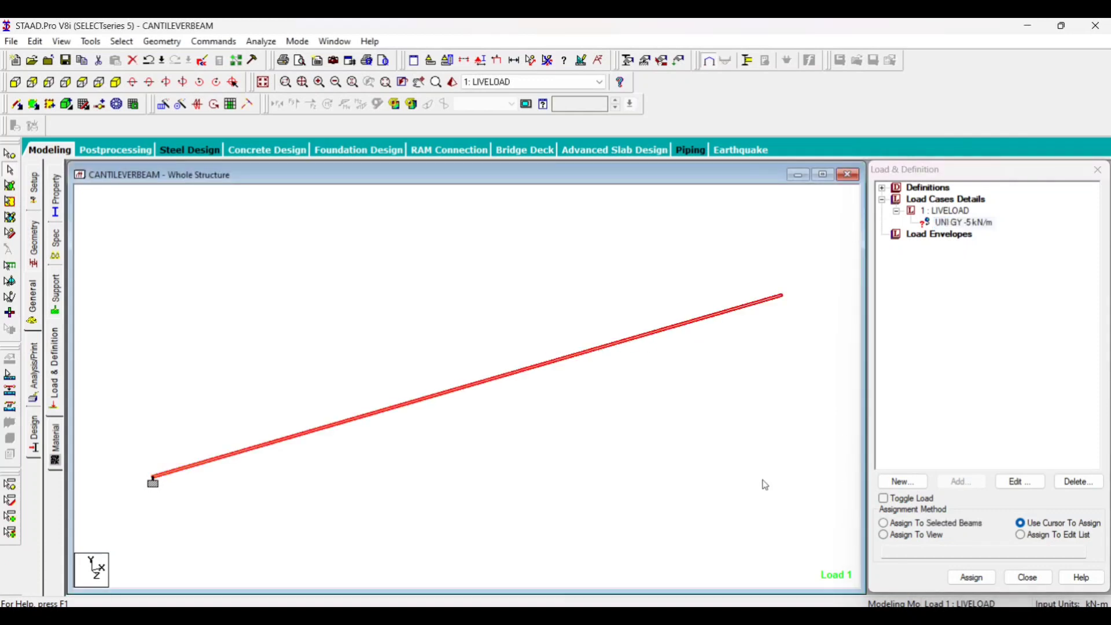
left_click(949, 524)
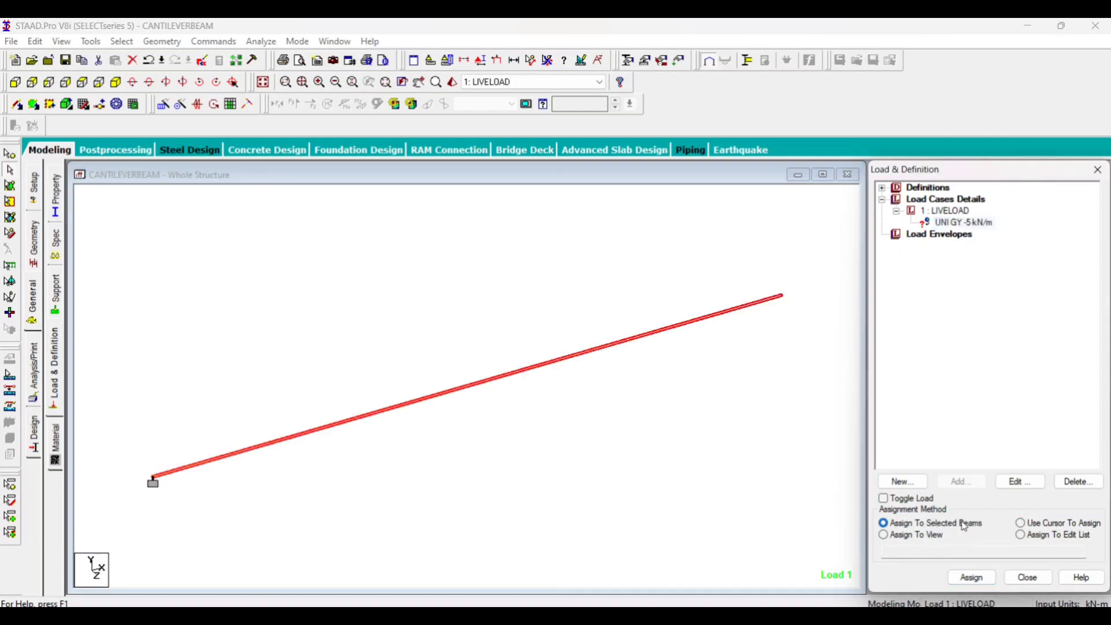
left_click(972, 578)
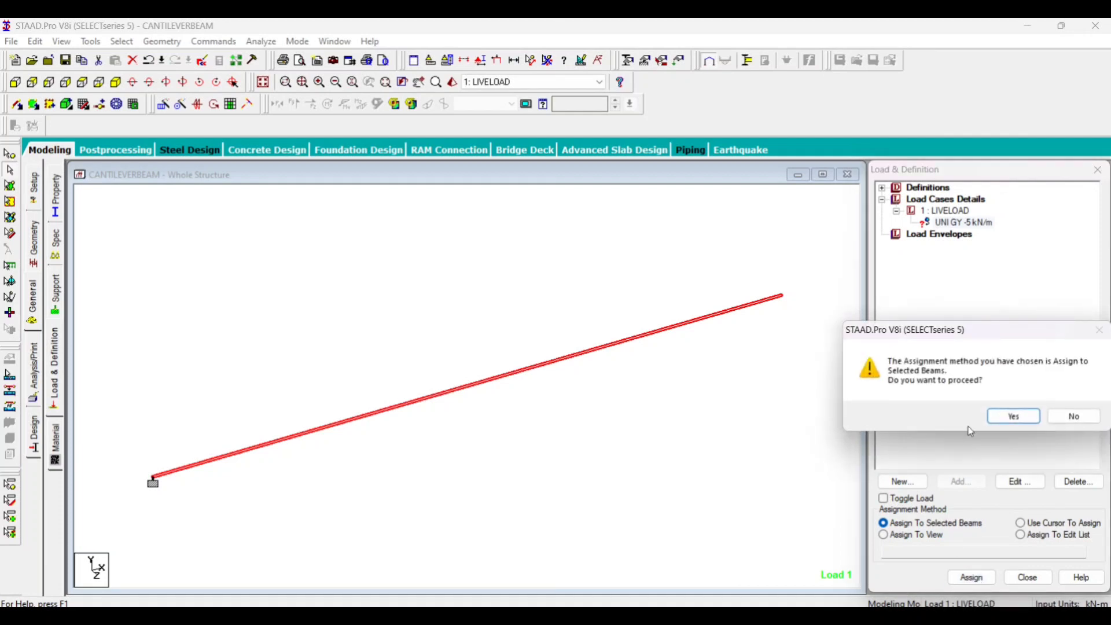
left_click(1014, 416)
scroll(457, 464, "up", 2)
scroll(457, 465, "down", 5)
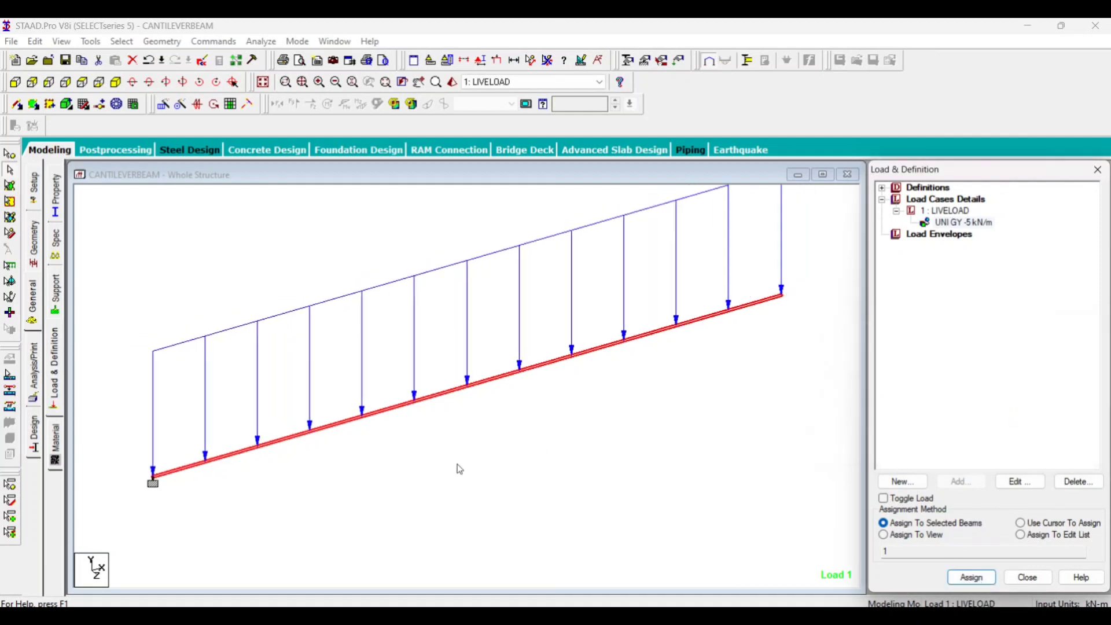
scroll(459, 469, "down", 1)
left_click(308, 448)
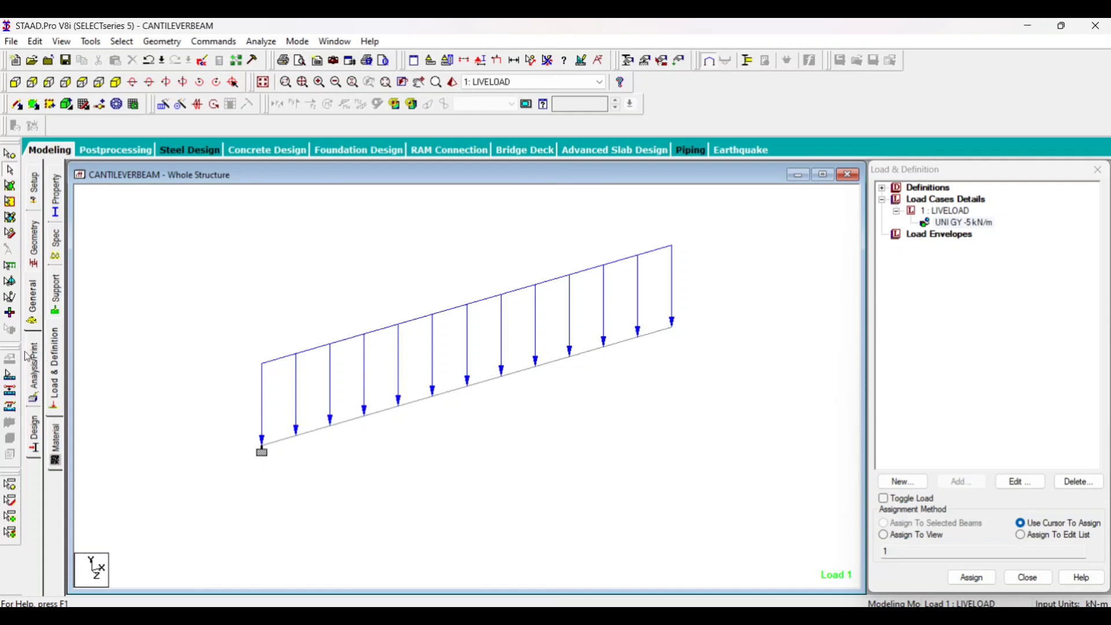
Add a Perform Analysis command with the print option All.
left_click(33, 373)
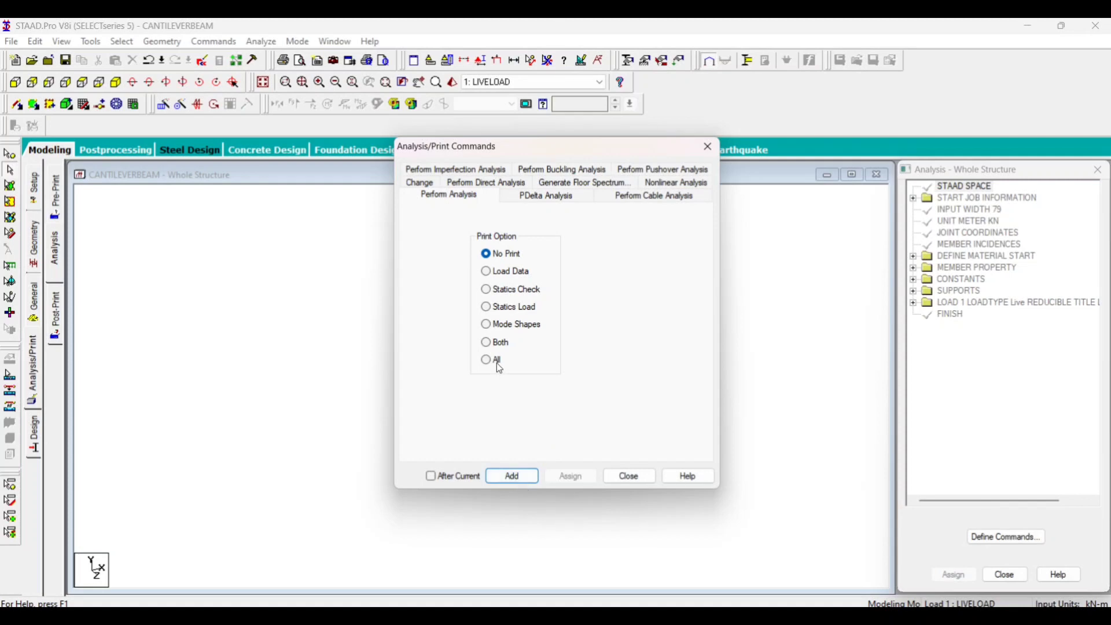
left_click(514, 479)
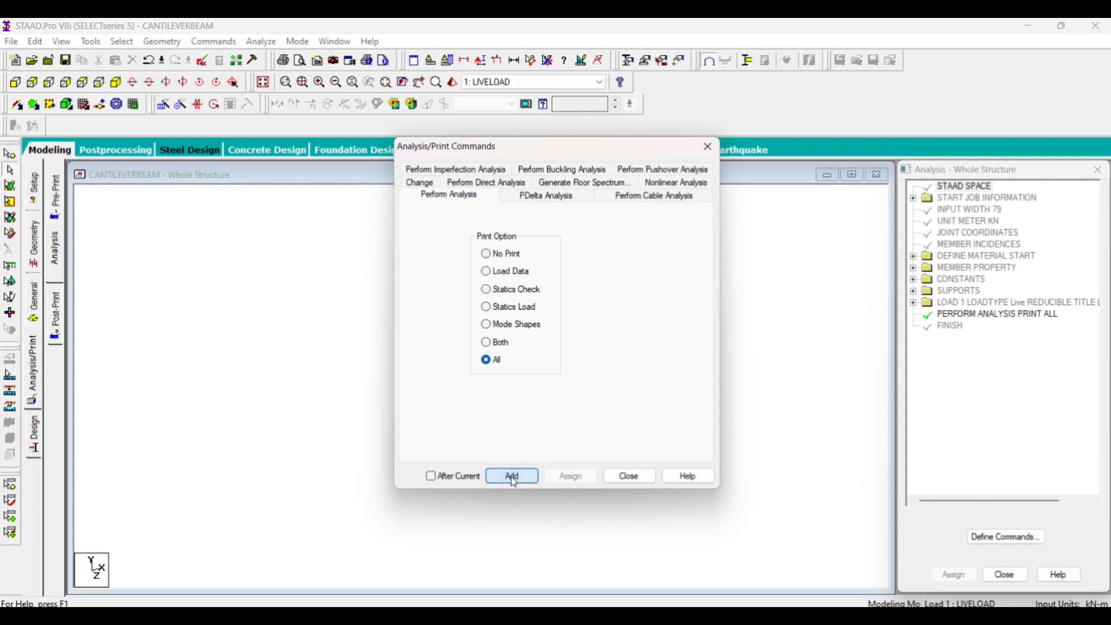
left_click(630, 478)
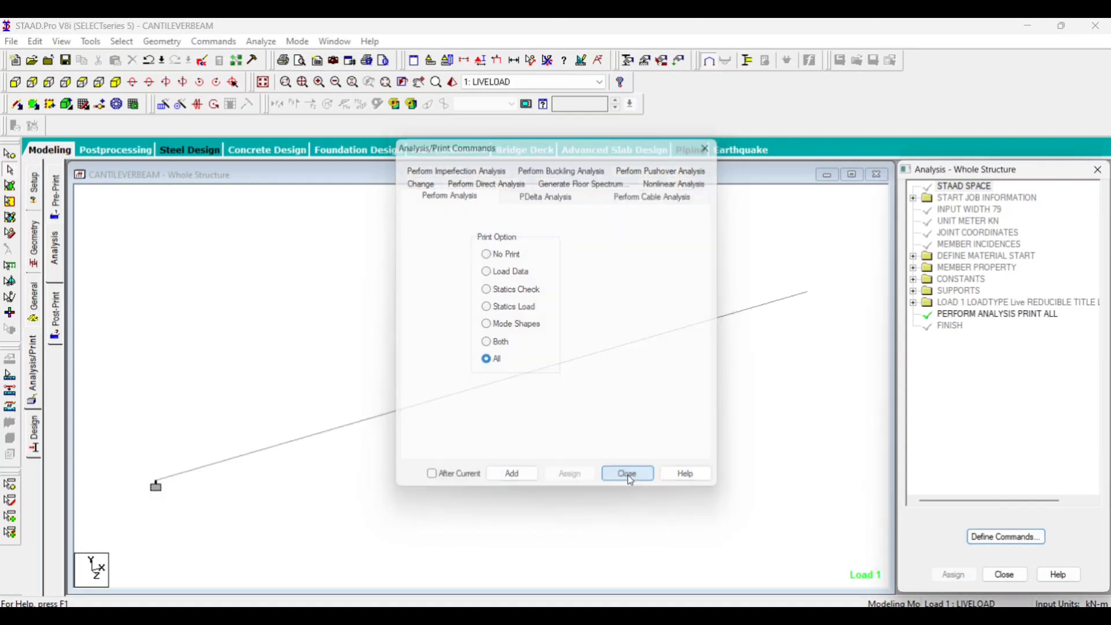
left_click(296, 346)
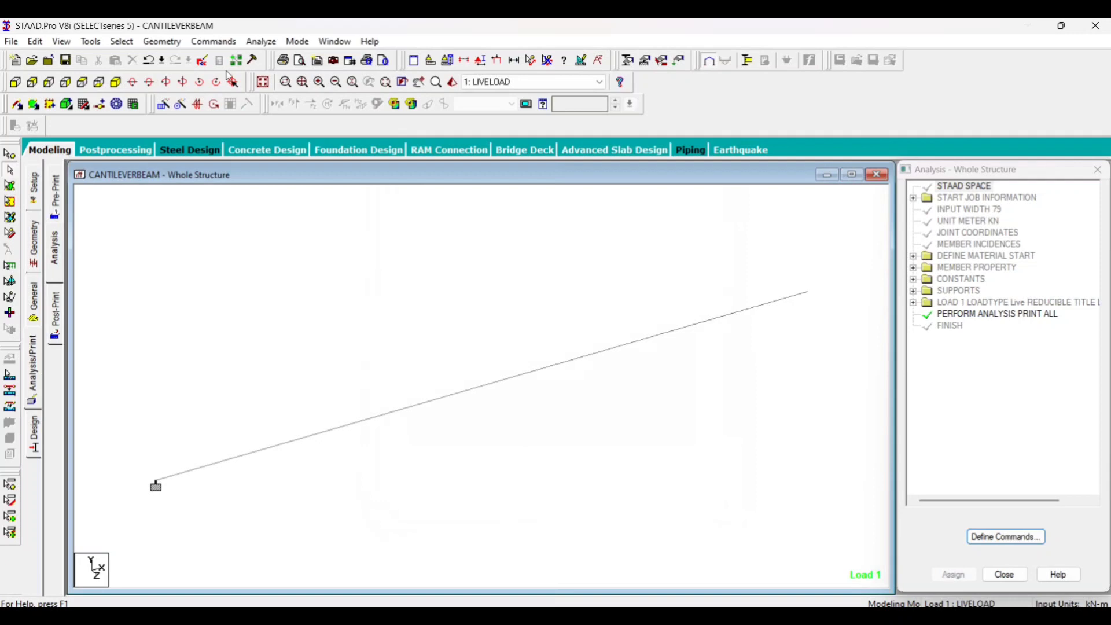
Save the modified structure and run the analysis, staying in modeling mode when it finishes.
left_click(262, 43)
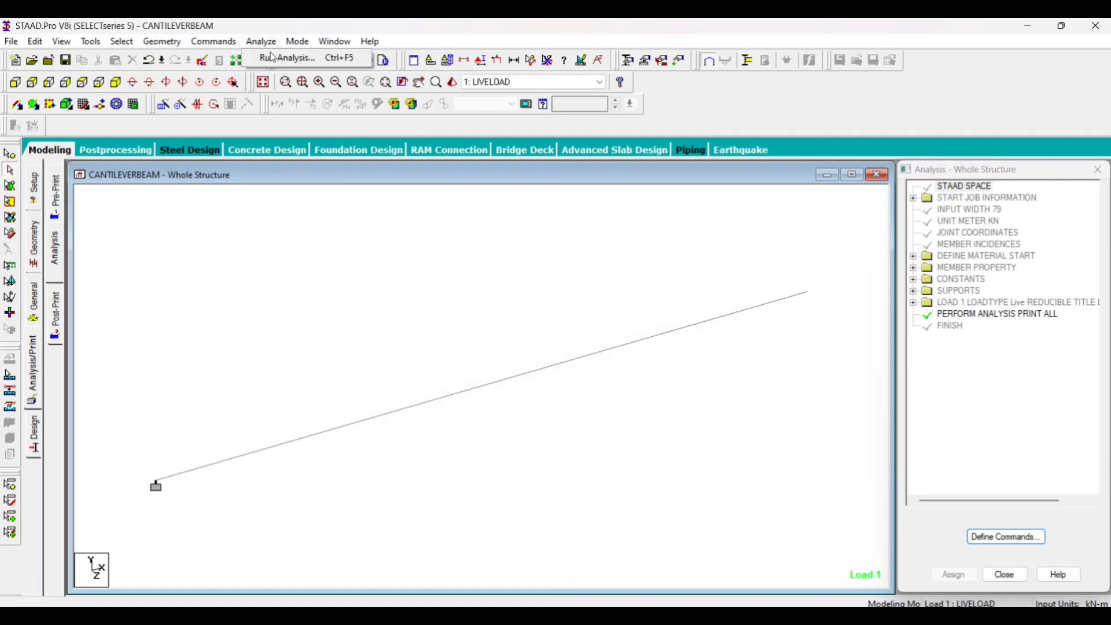
left_click(283, 58)
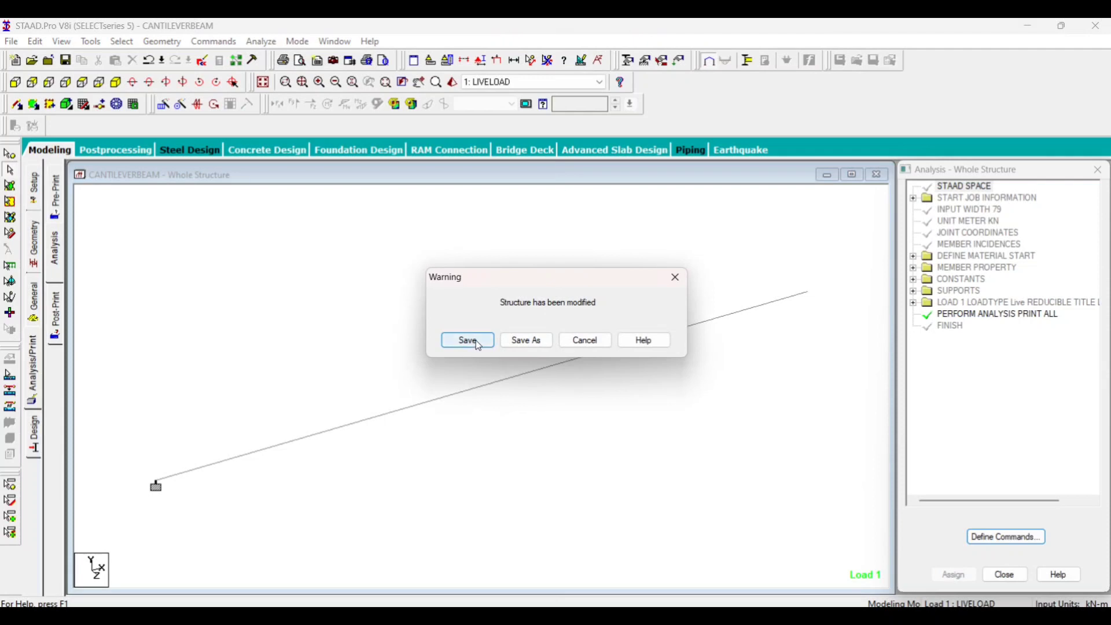
left_click(478, 343)
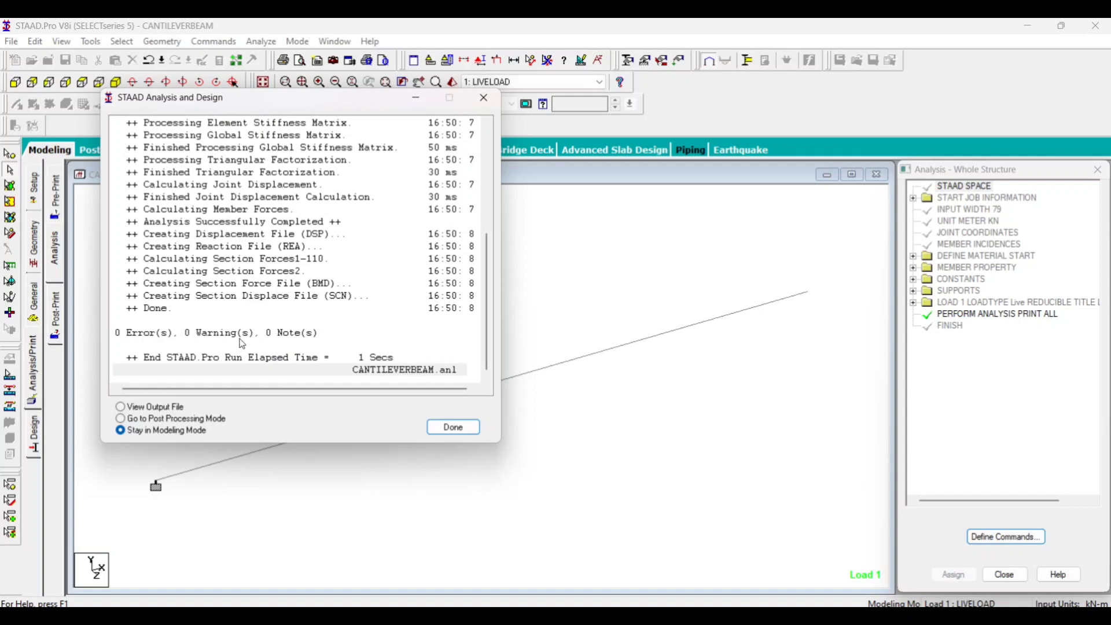
left_click(453, 427)
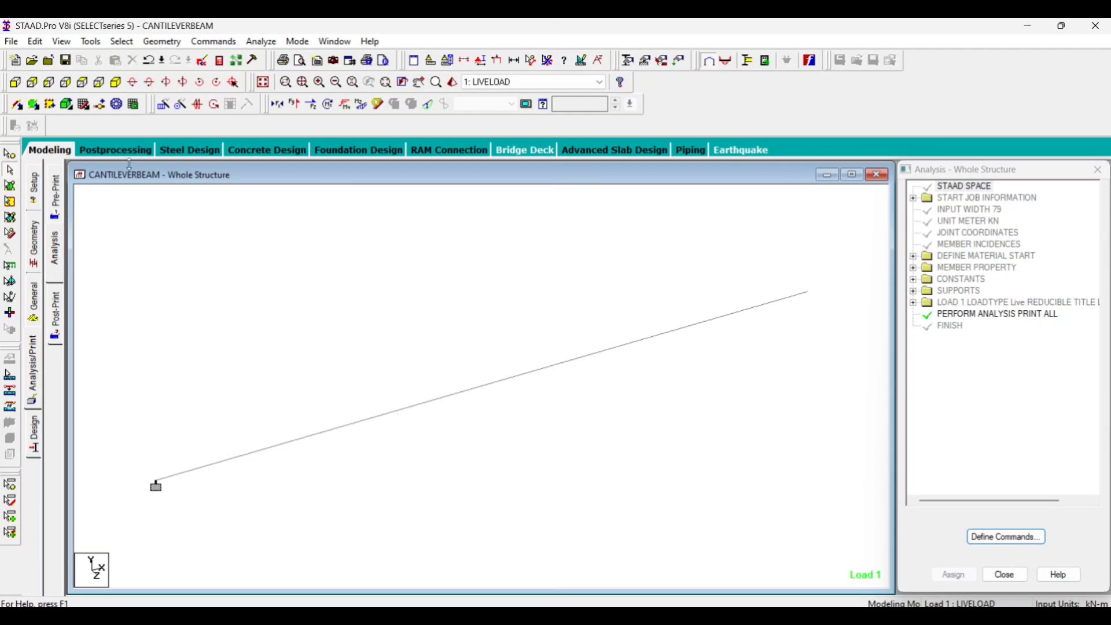
Switch to postprocessing with LIVELOAD as the selected load case and exaggerate the beam's displayed deflection.
left_click(114, 151)
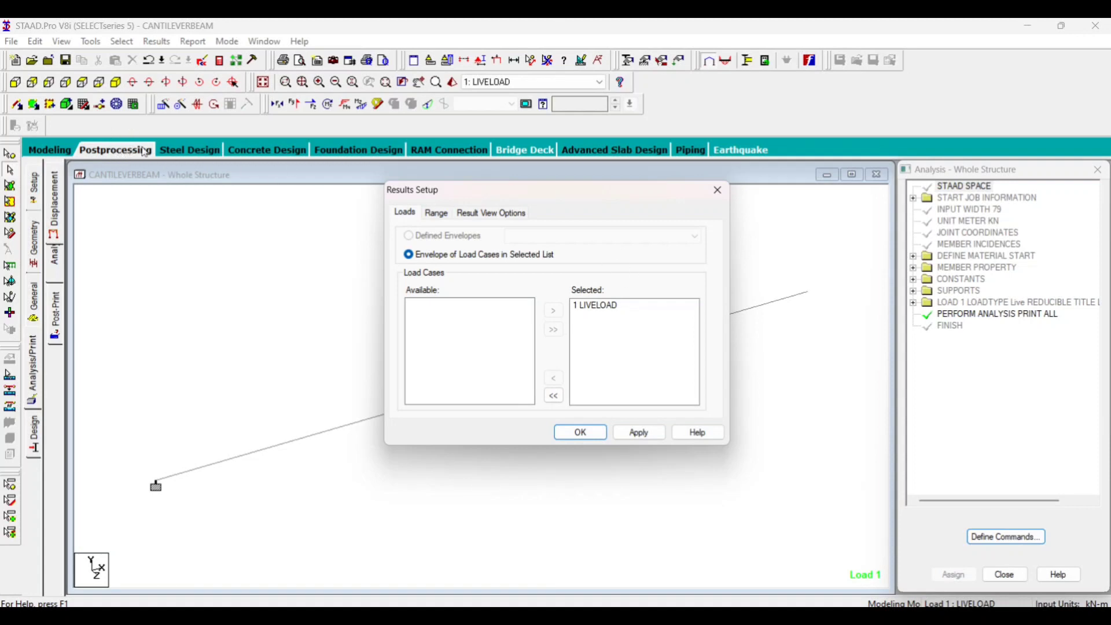
left_click(584, 306)
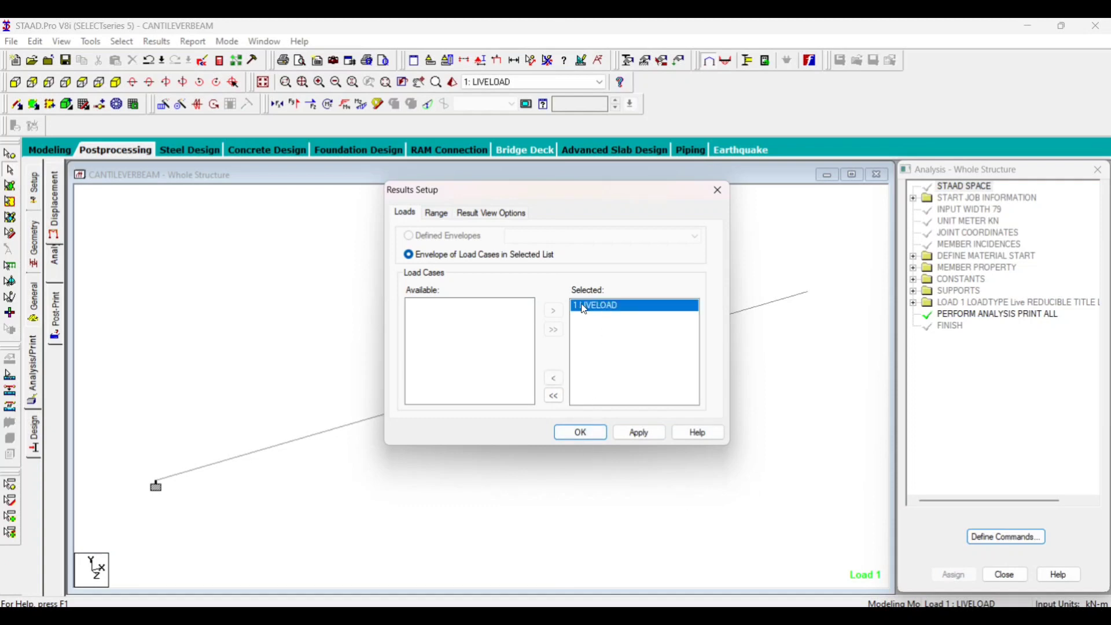
left_click(585, 431)
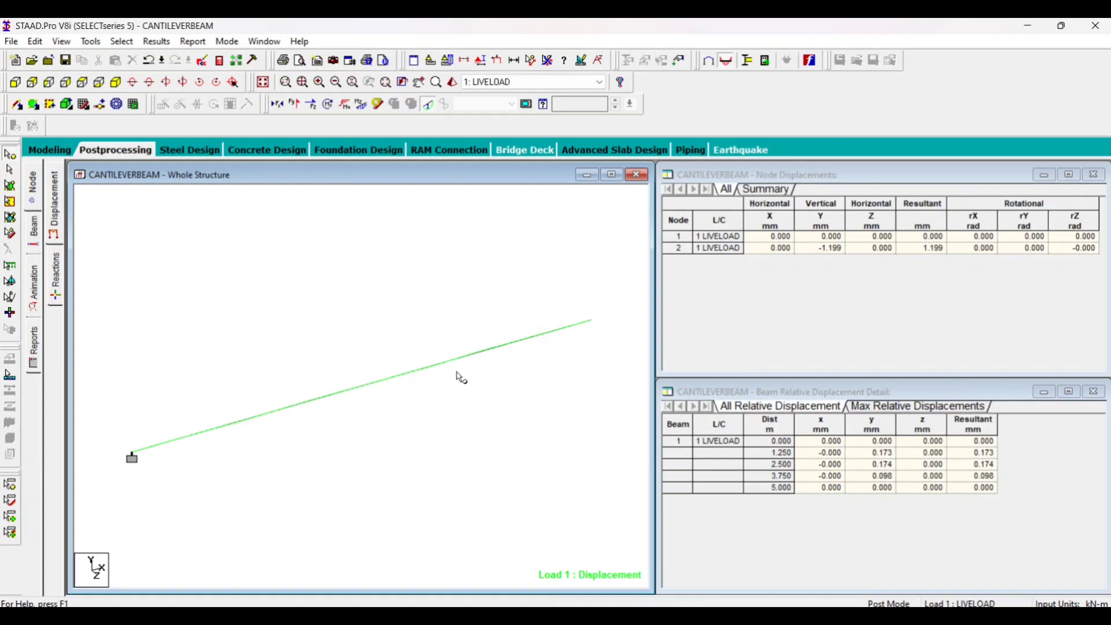
left_click(429, 107)
left_click(429, 107)
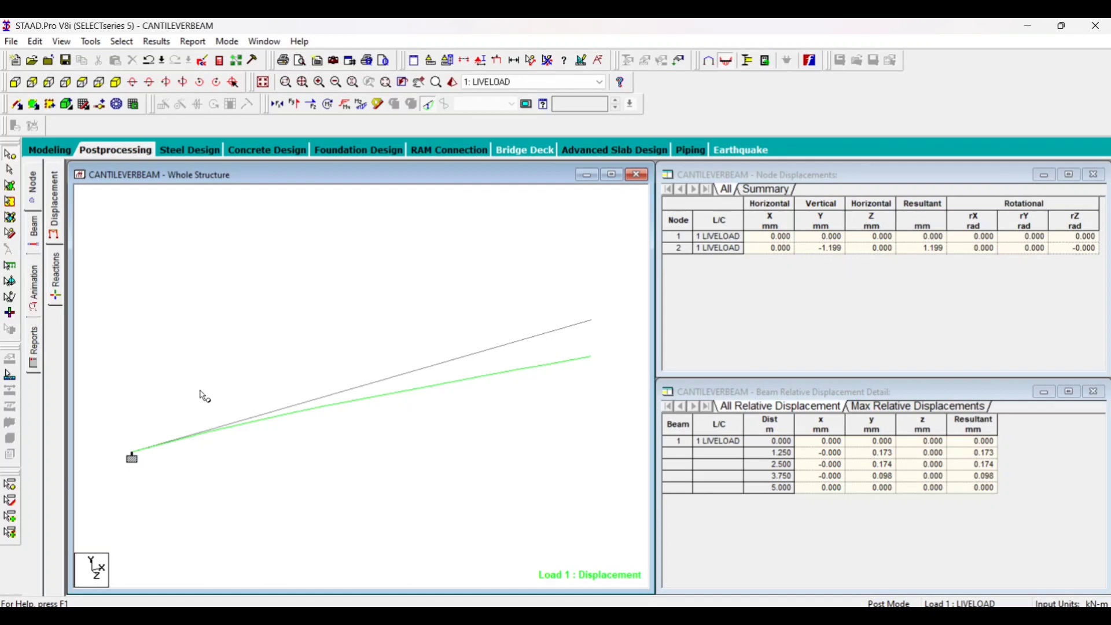
Check node 2's vertical displacement in the node displacements table against the hand-calculated maximum deflection in OneNote.
left_click(828, 249)
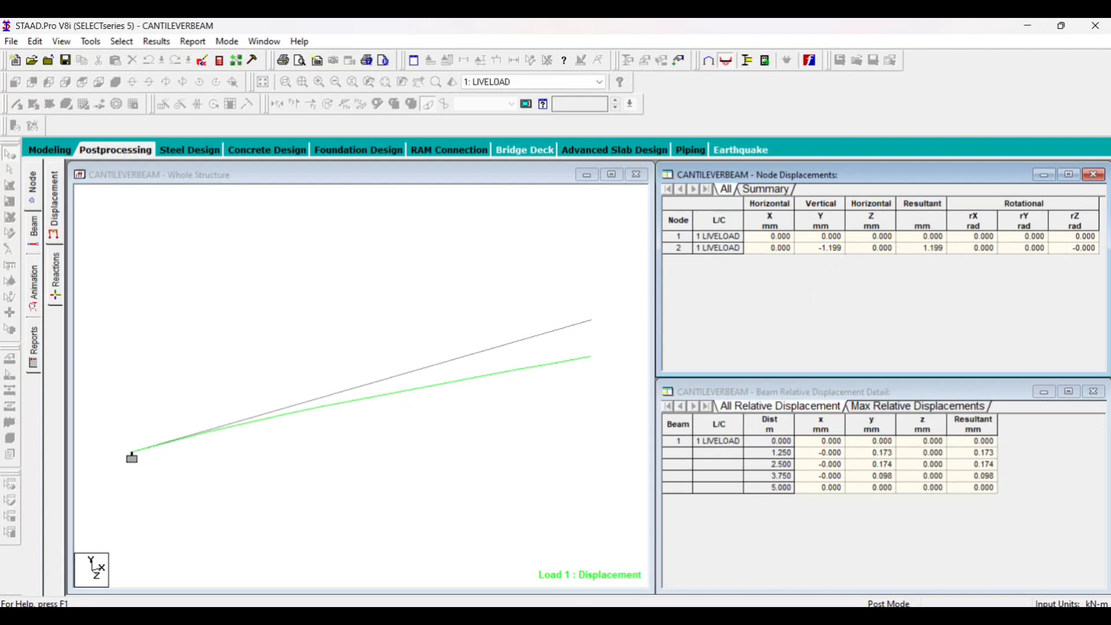
mouse_move(769, 615)
left_click(769, 558)
Show the support reactions, compare the Mz moment with the hand-calculated moment in OneNote, and return to STAAD.Pro.
left_click(53, 285)
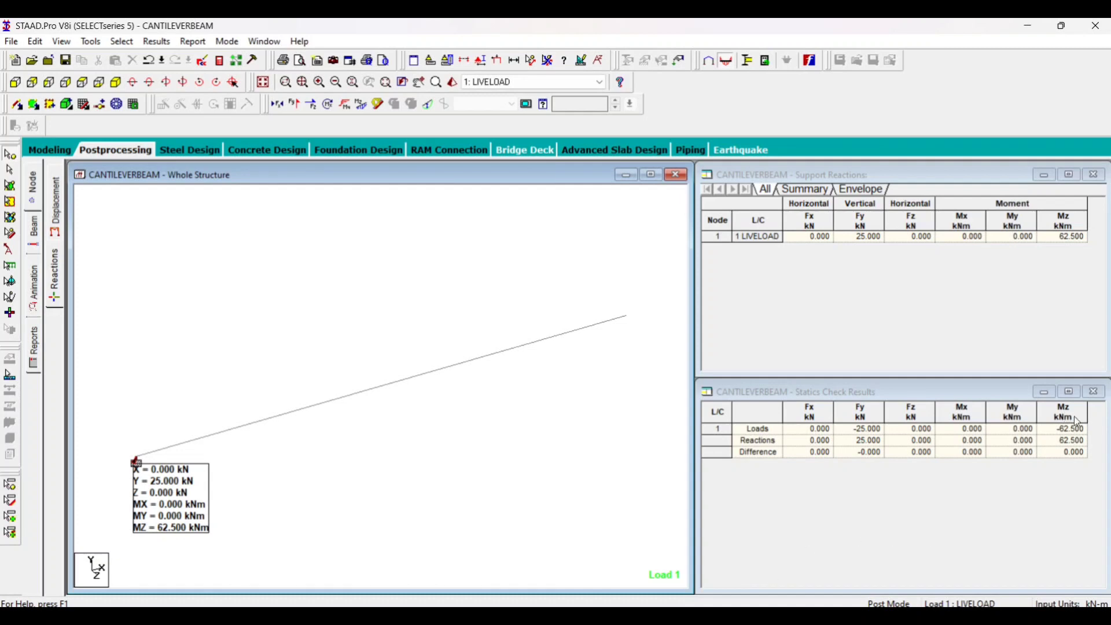
left_click(1062, 436)
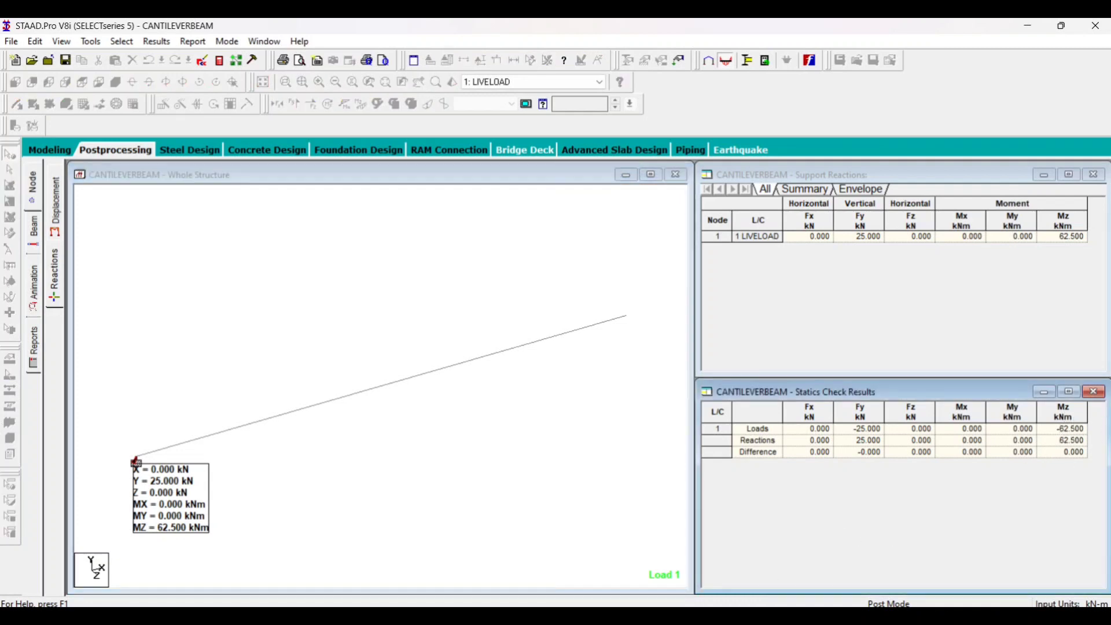
left_click(697, 616)
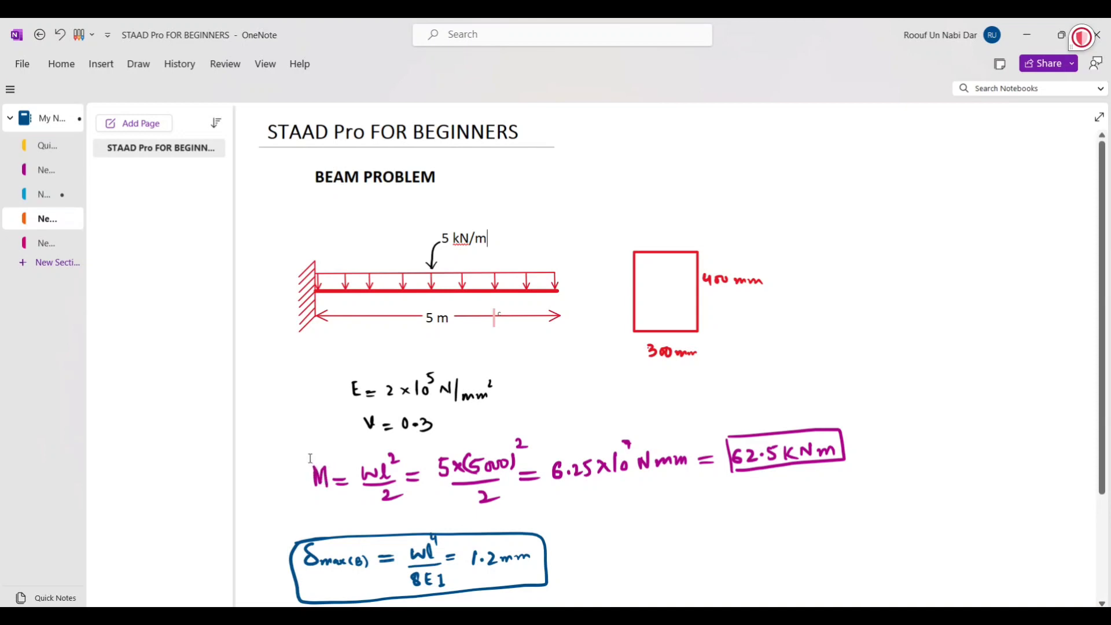
left_click_drag(313, 462, 765, 489)
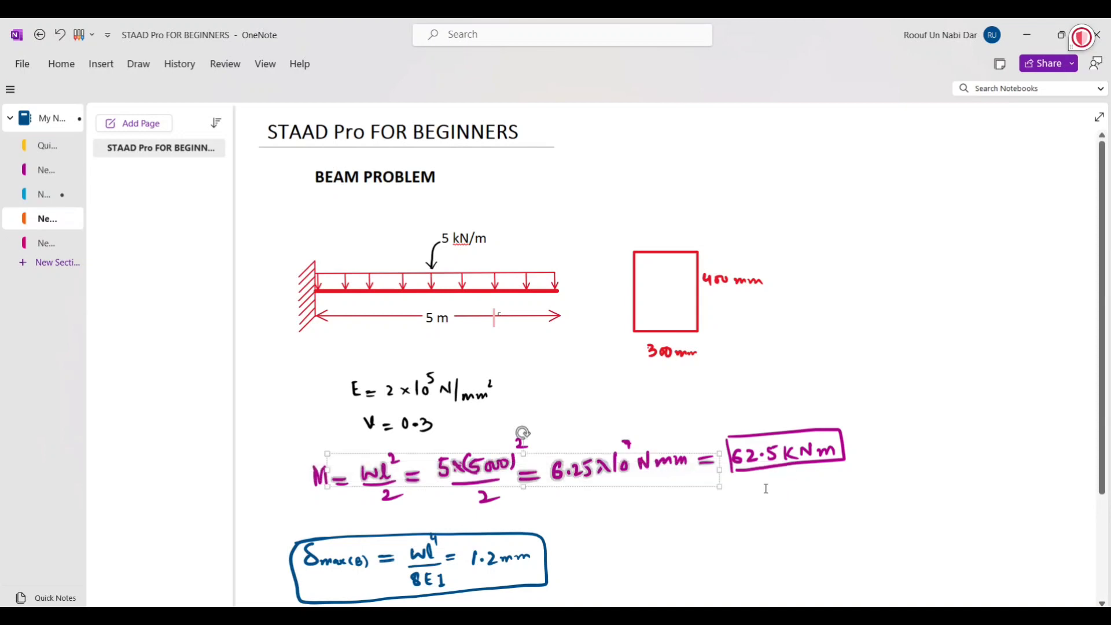
left_click(656, 505)
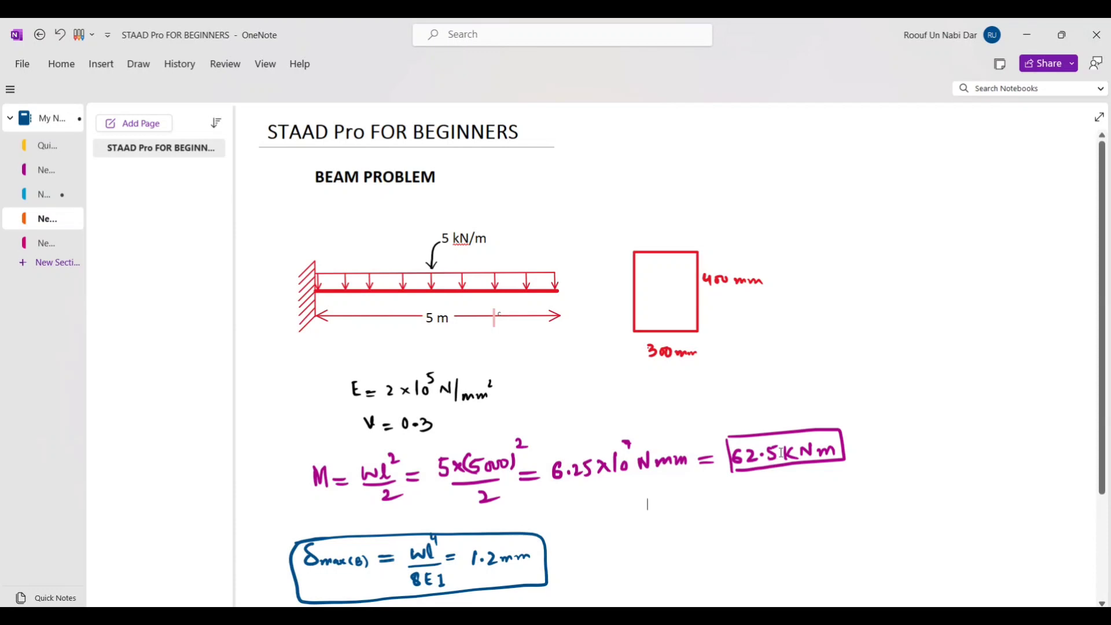
left_click(1028, 39)
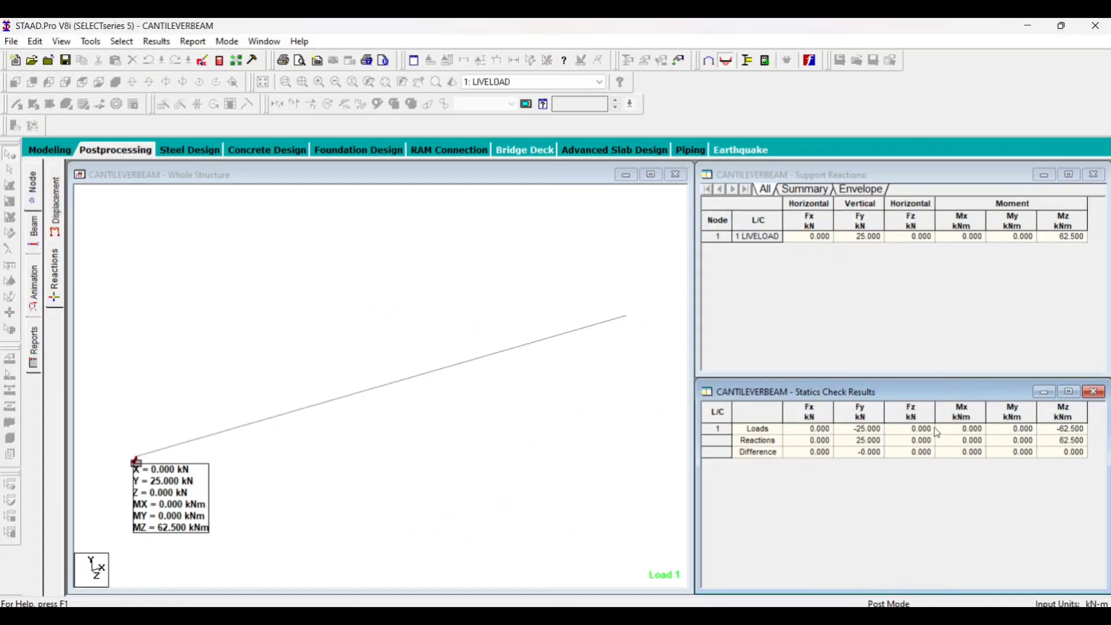
left_click(307, 452)
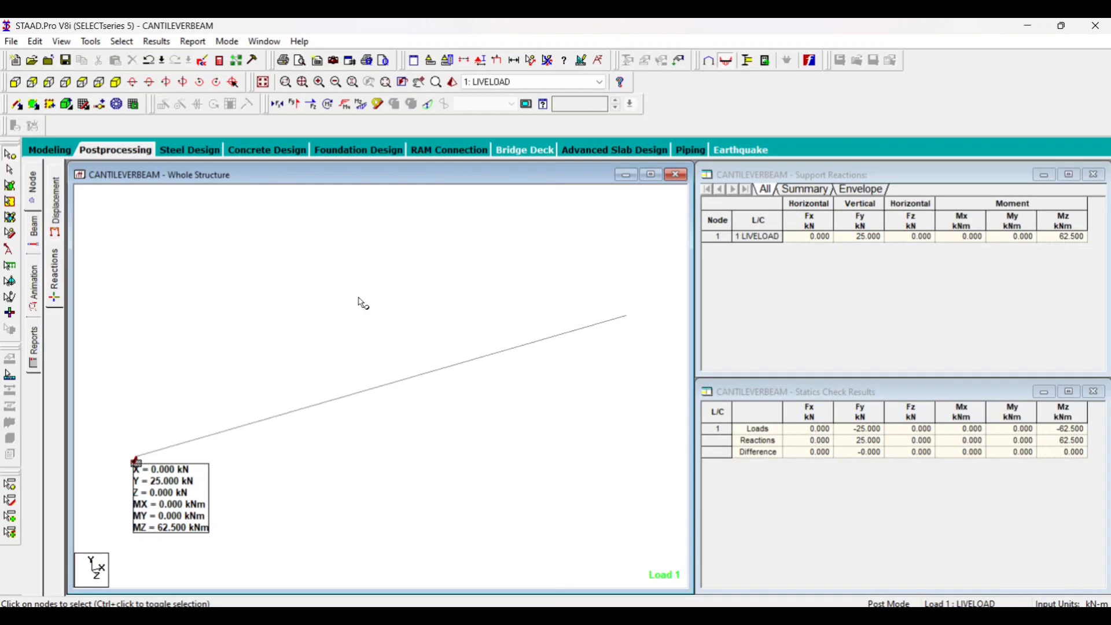
Display the beam's Mz bending moment diagram in front view and annotate the bending values at its ends.
left_click(360, 106)
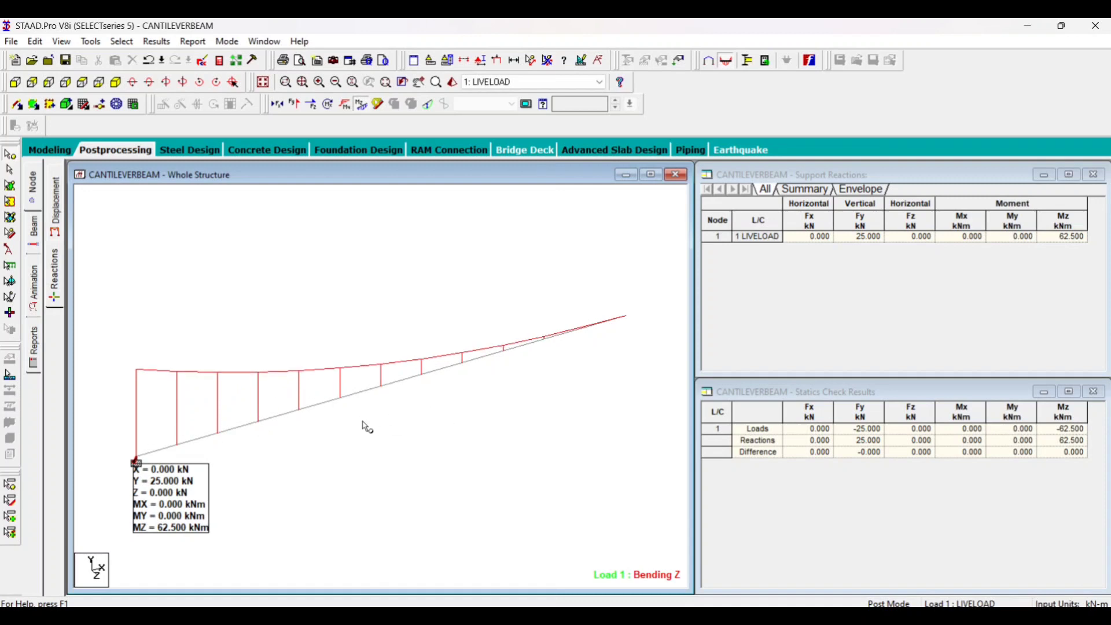
left_click(15, 82)
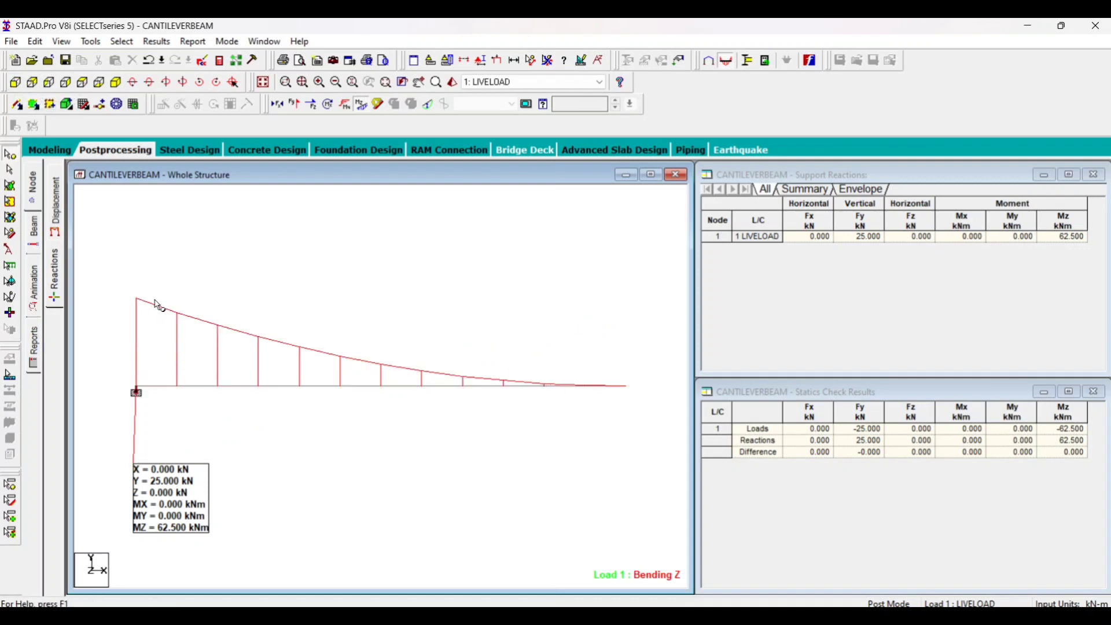
left_click(155, 44)
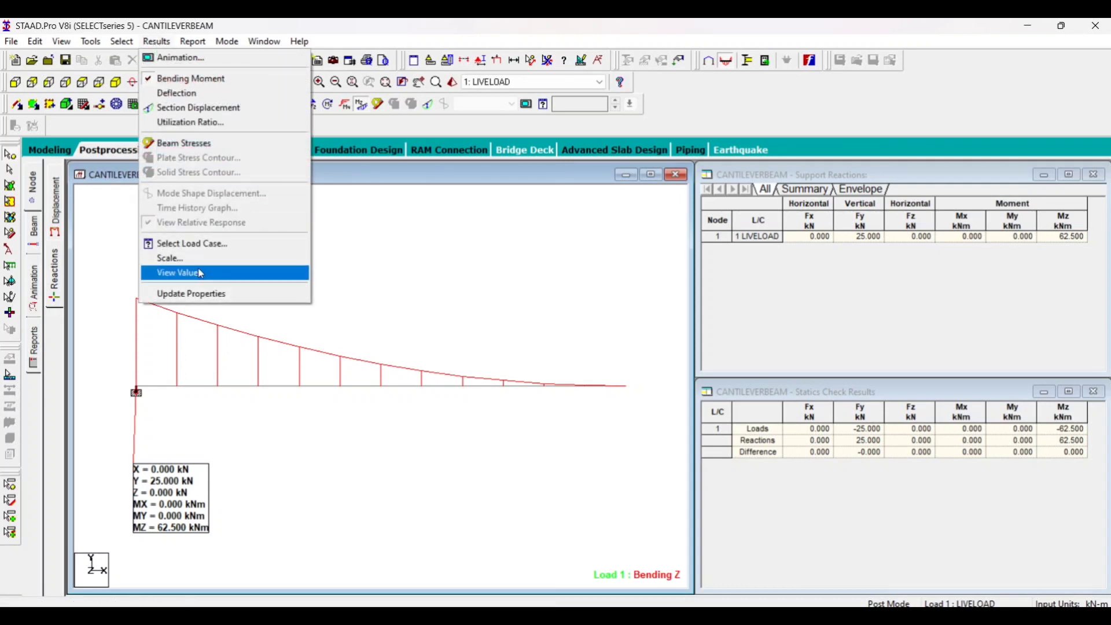
left_click(201, 273)
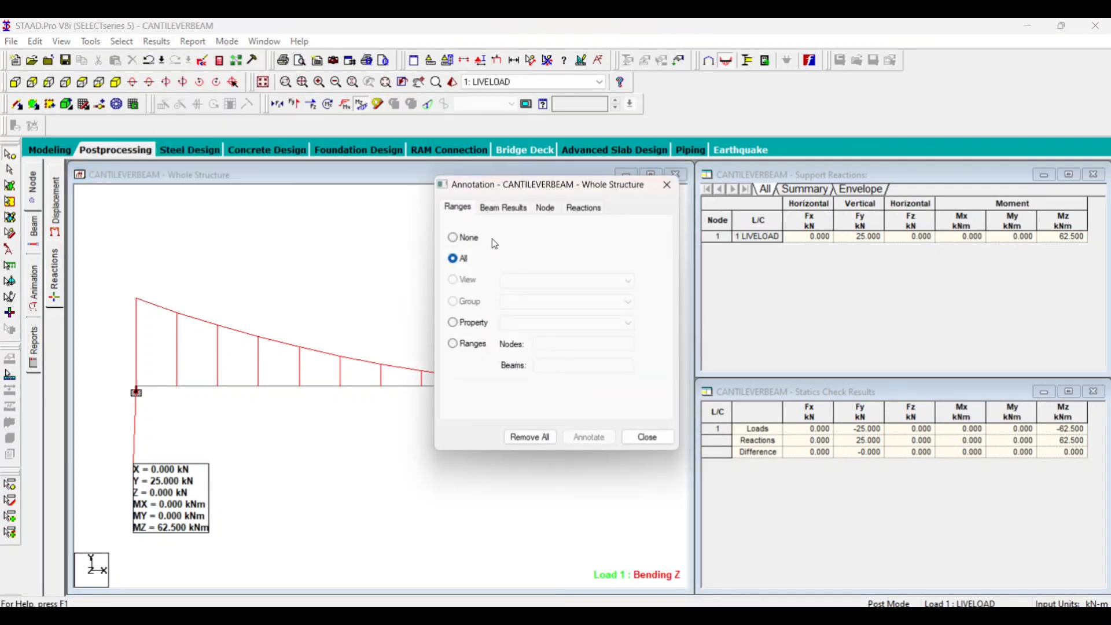
left_click(502, 207)
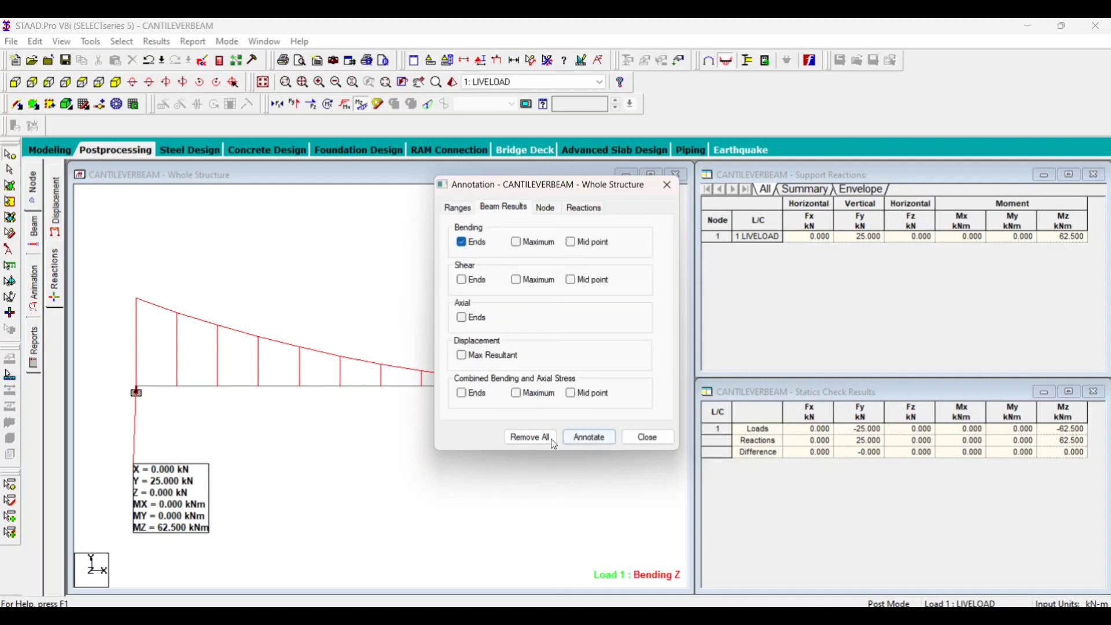
left_click(589, 436)
left_click_drag(522, 189, 682, 146)
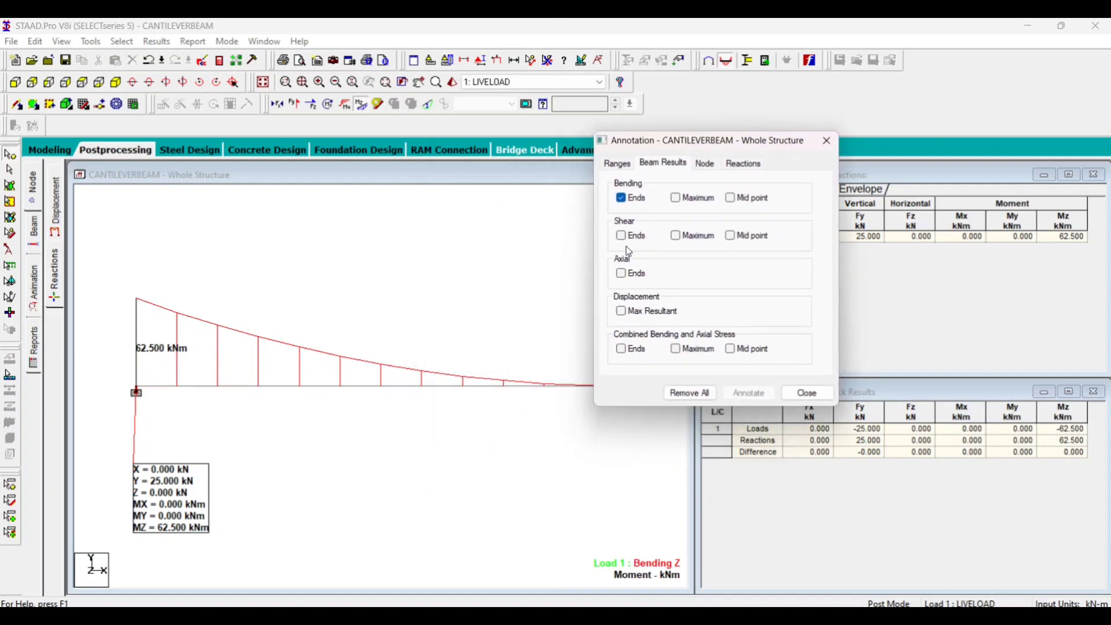
left_click(808, 393)
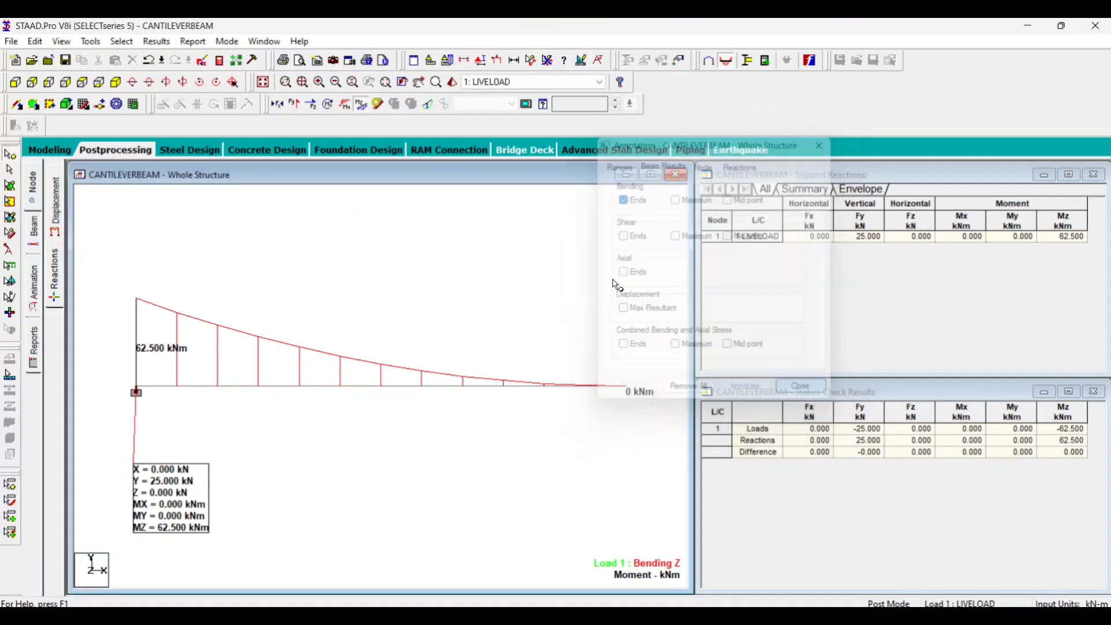
Replace the bending diagram with the Fy shear force diagram and annotate only the shear values at the beam ends.
left_click(361, 105)
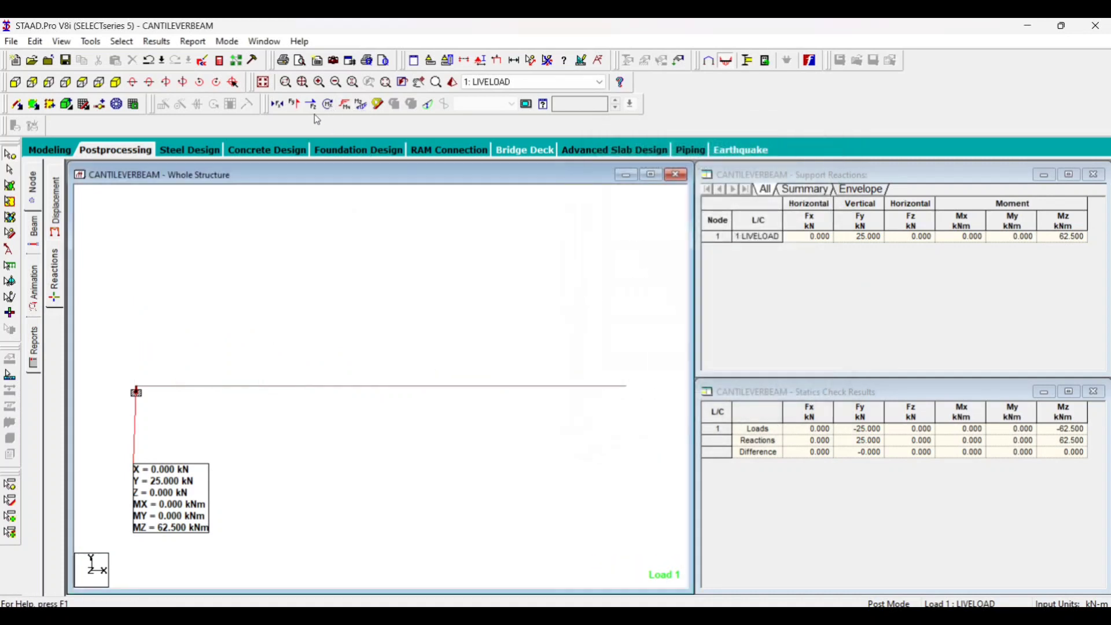
left_click(294, 105)
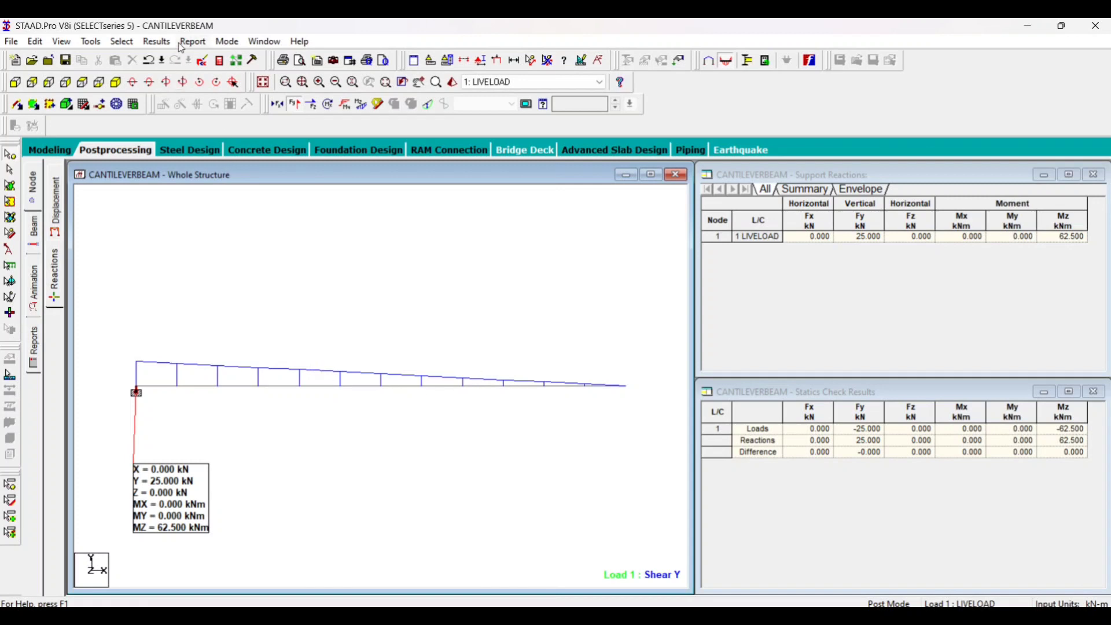
left_click(156, 42)
left_click(184, 273)
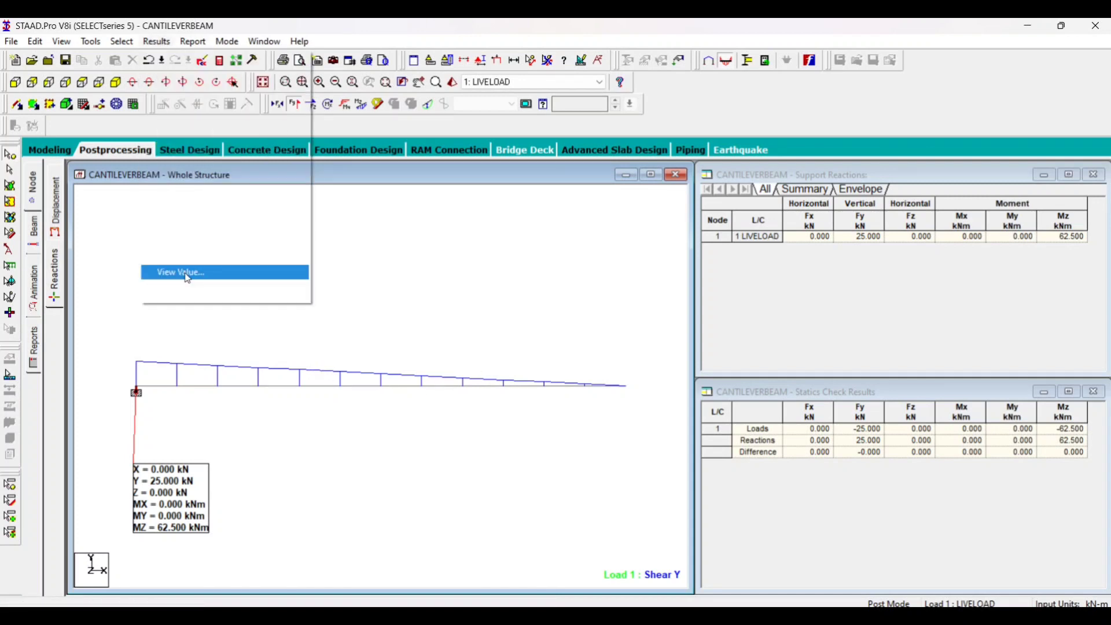
left_click(503, 208)
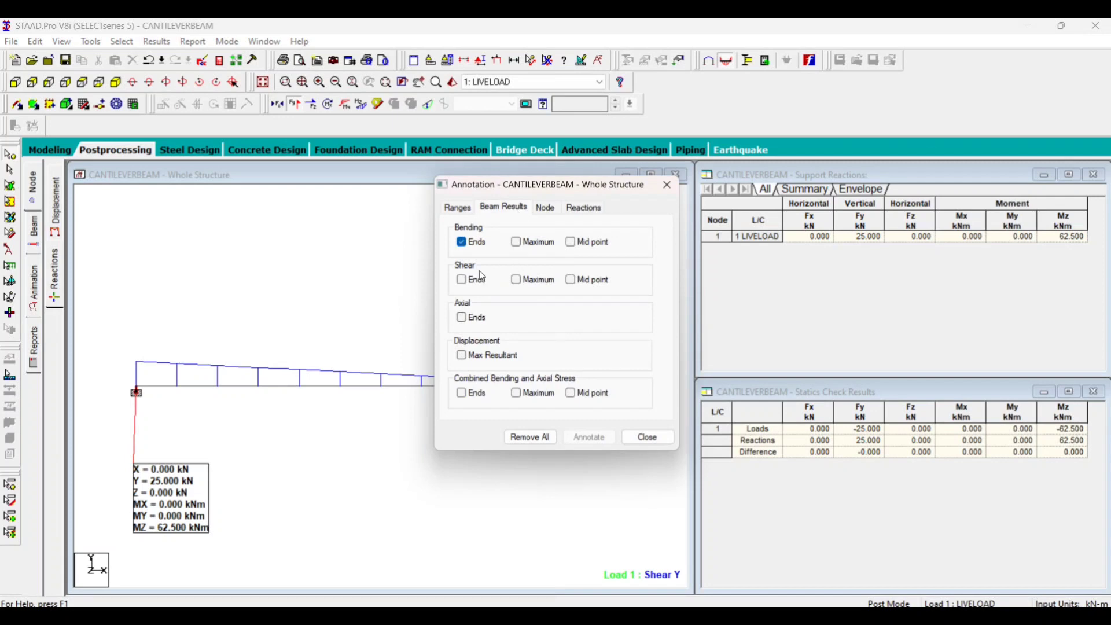
left_click(462, 279)
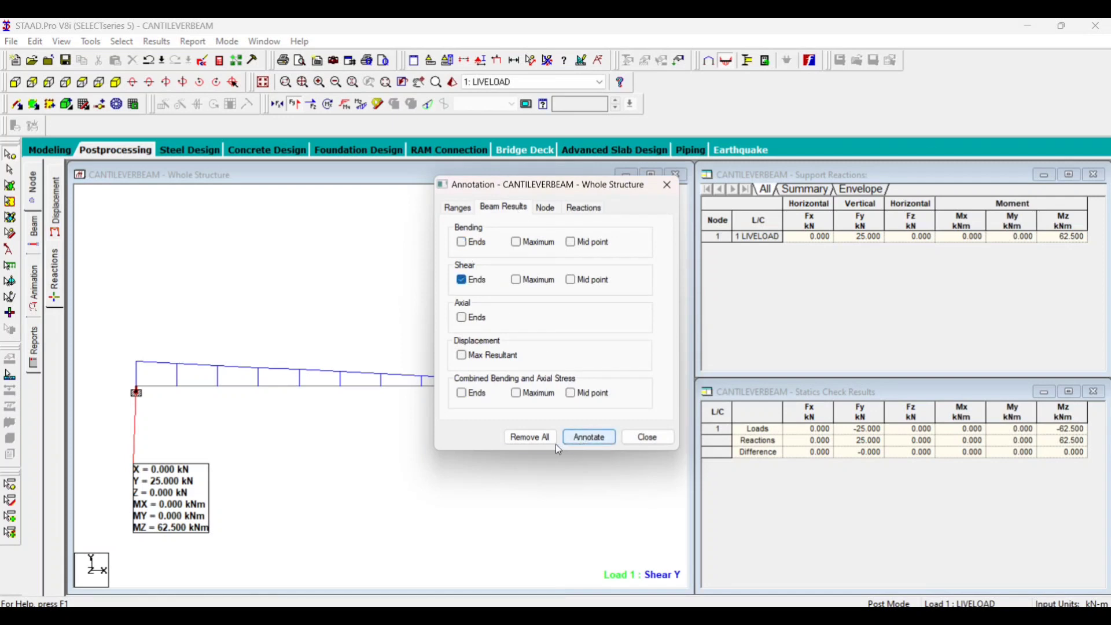
left_click(583, 437)
left_click_drag(527, 196, 750, 170)
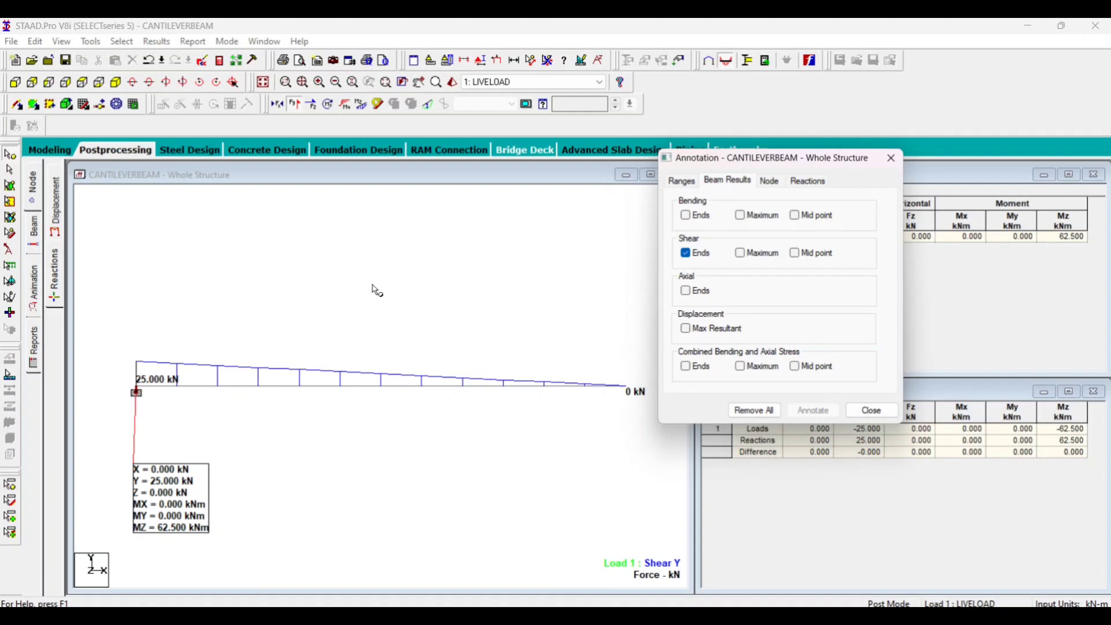
left_click(891, 158)
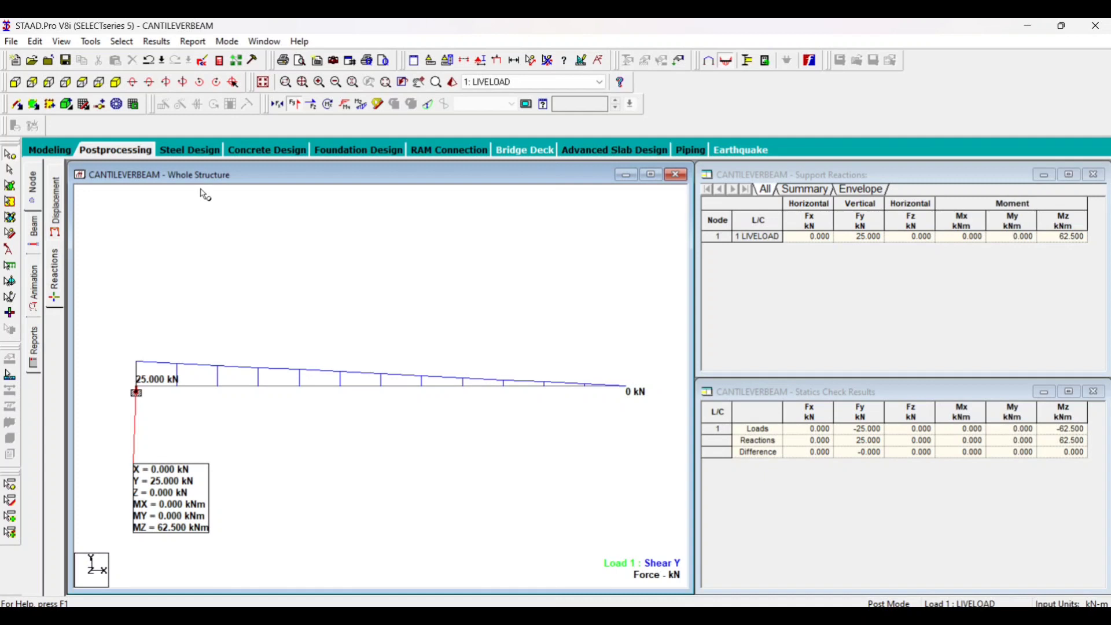
Return to modeling mode, select the beam, and review its geometry tables and assigned Rect 0.40x0.30 section.
left_click(50, 151)
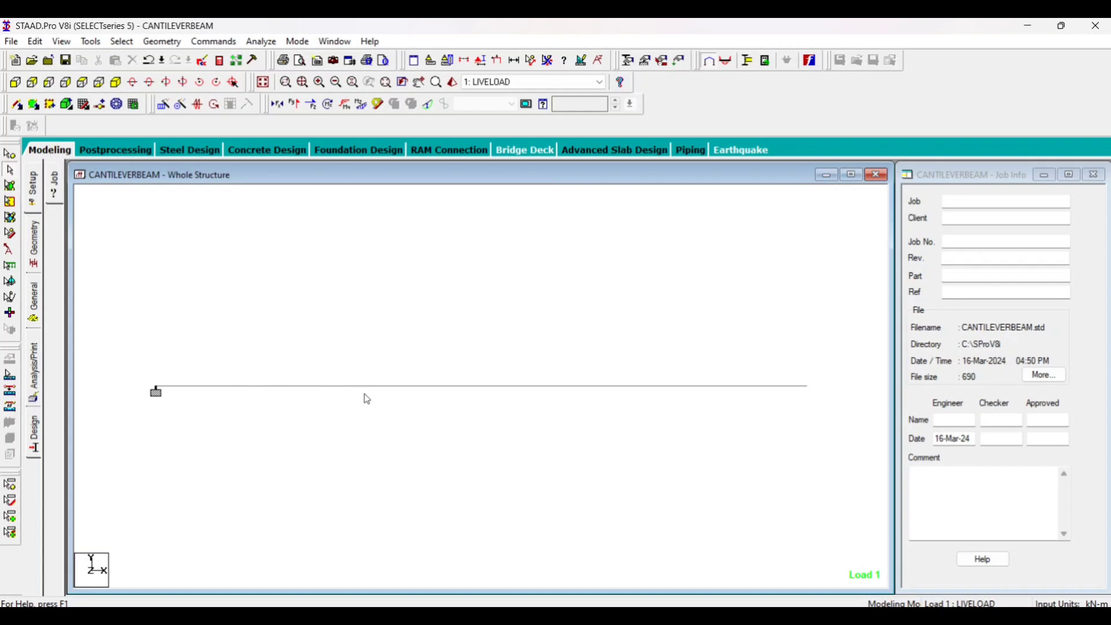
left_click(336, 389)
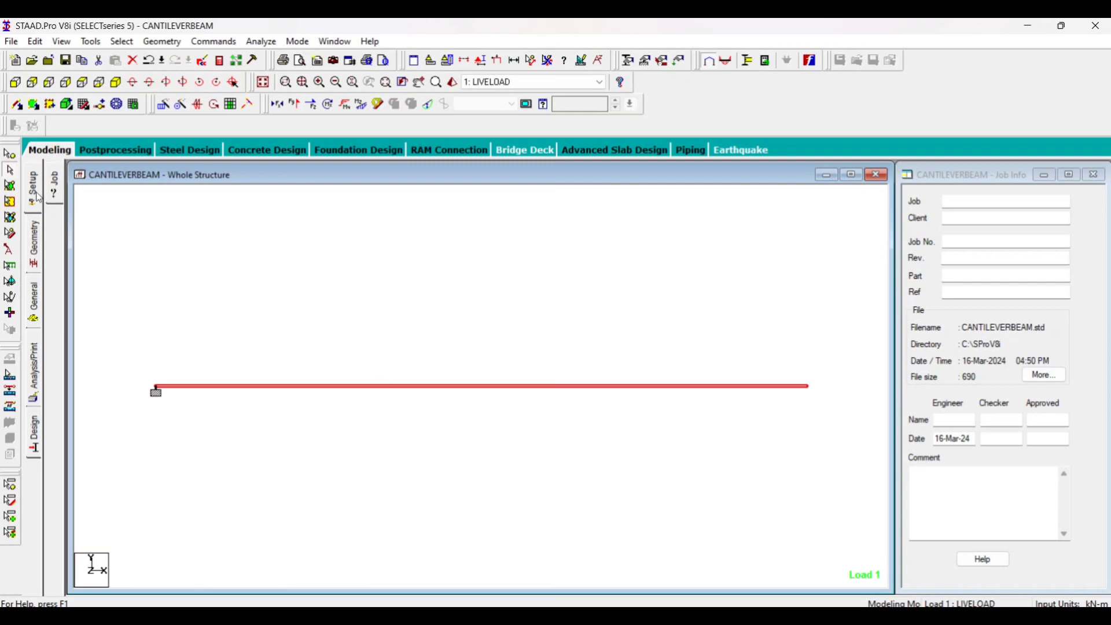
left_click(33, 234)
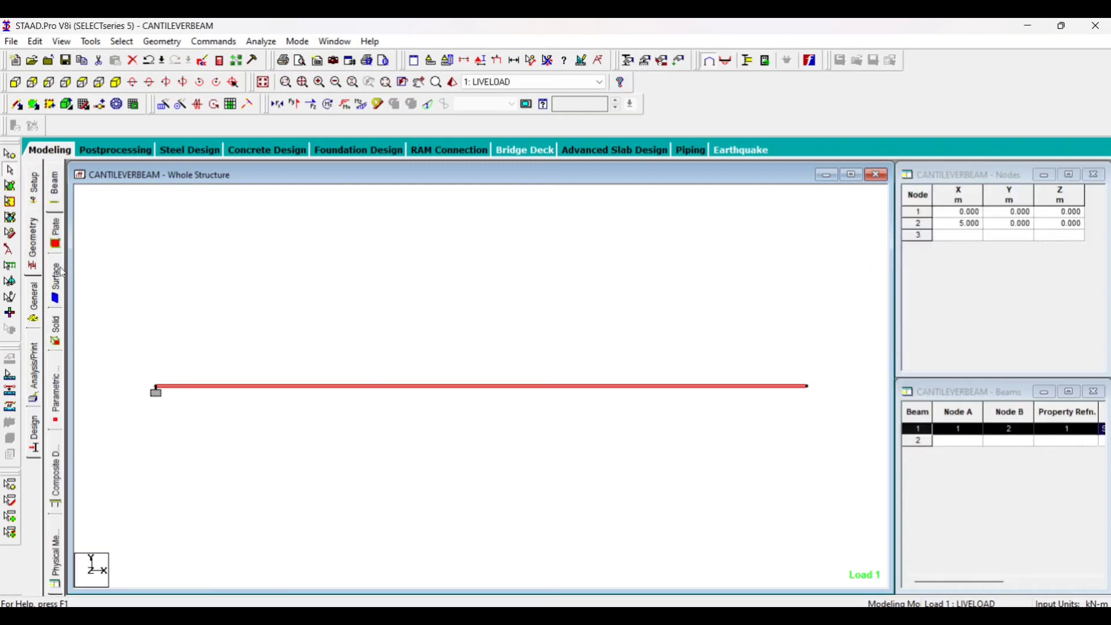
left_click(33, 301)
left_click(937, 340)
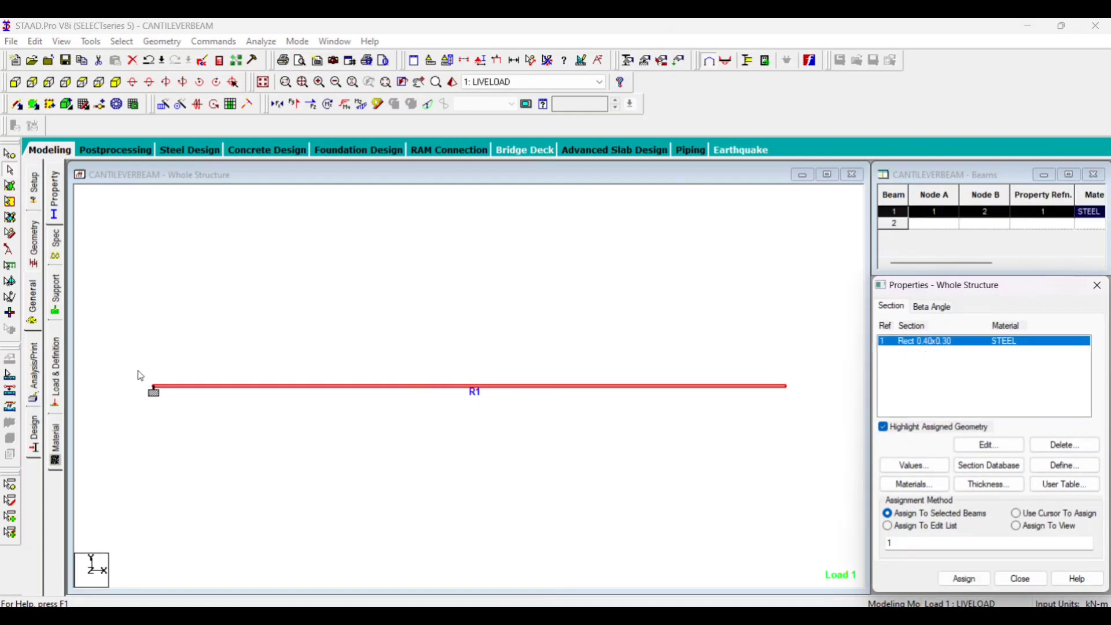
Review the Support 2 assignment and the load definitions, and return to the postprocessing displacement results.
left_click(55, 308)
left_click(943, 383)
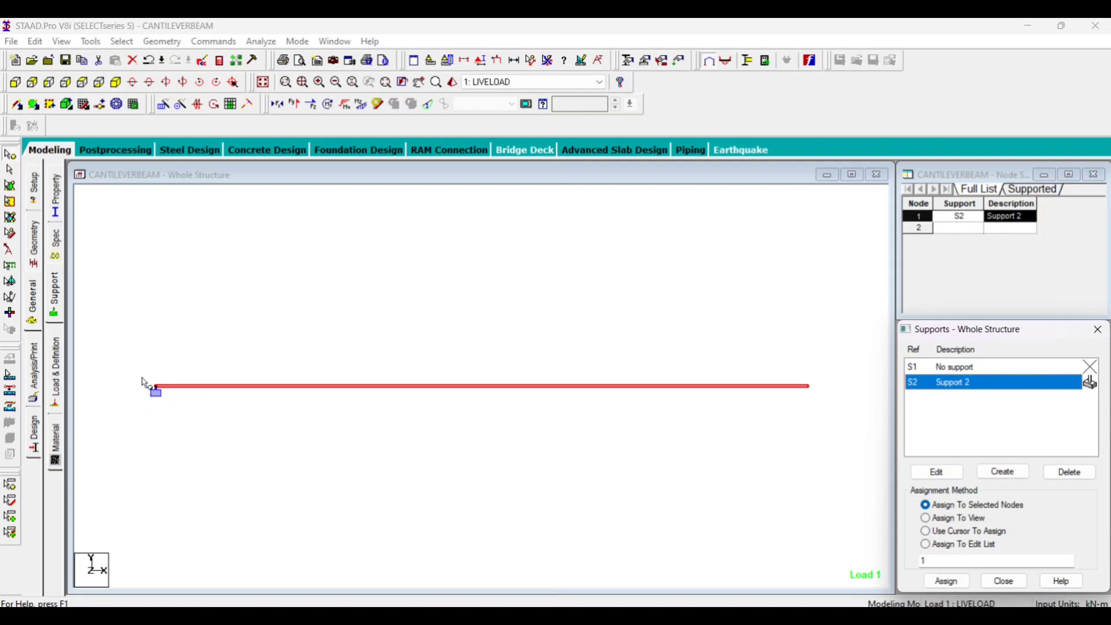
left_click(55, 370)
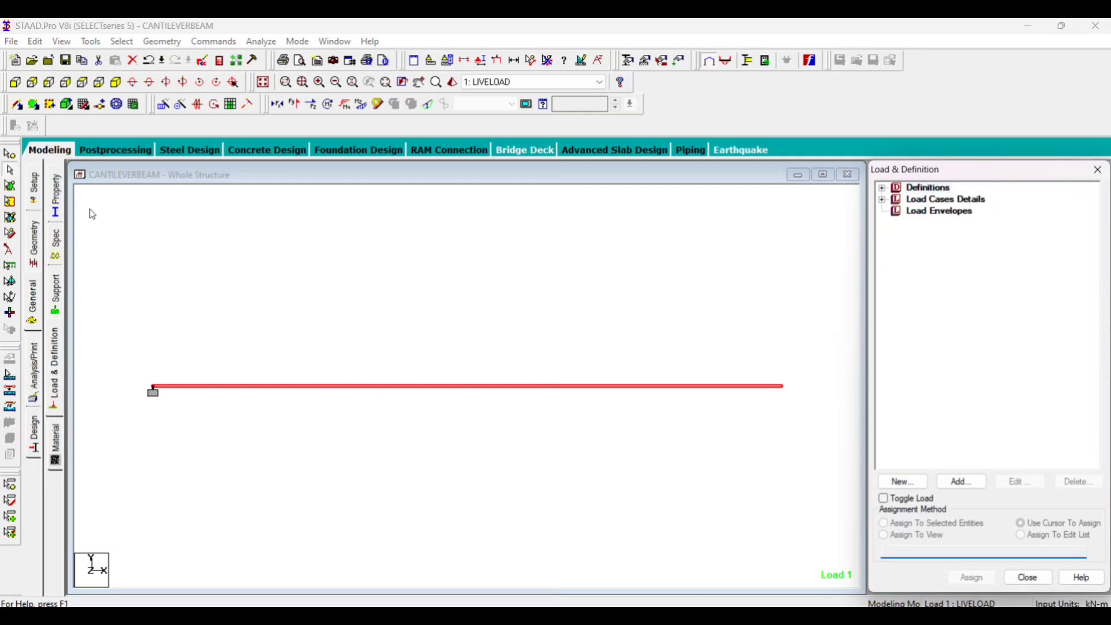
left_click(262, 42)
left_click(273, 208)
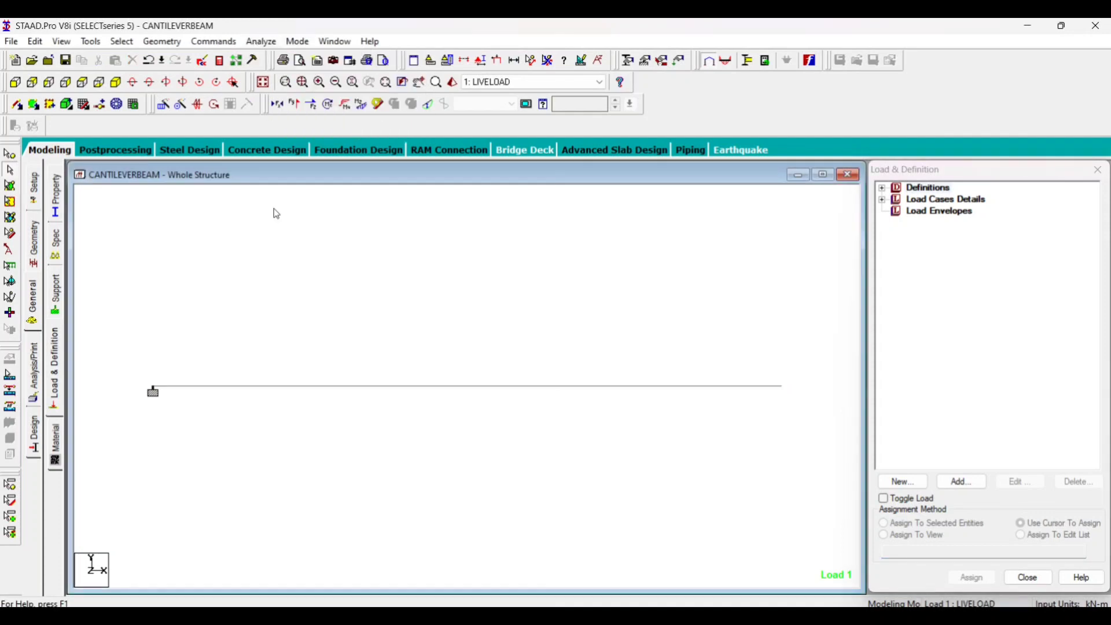
left_click(137, 153)
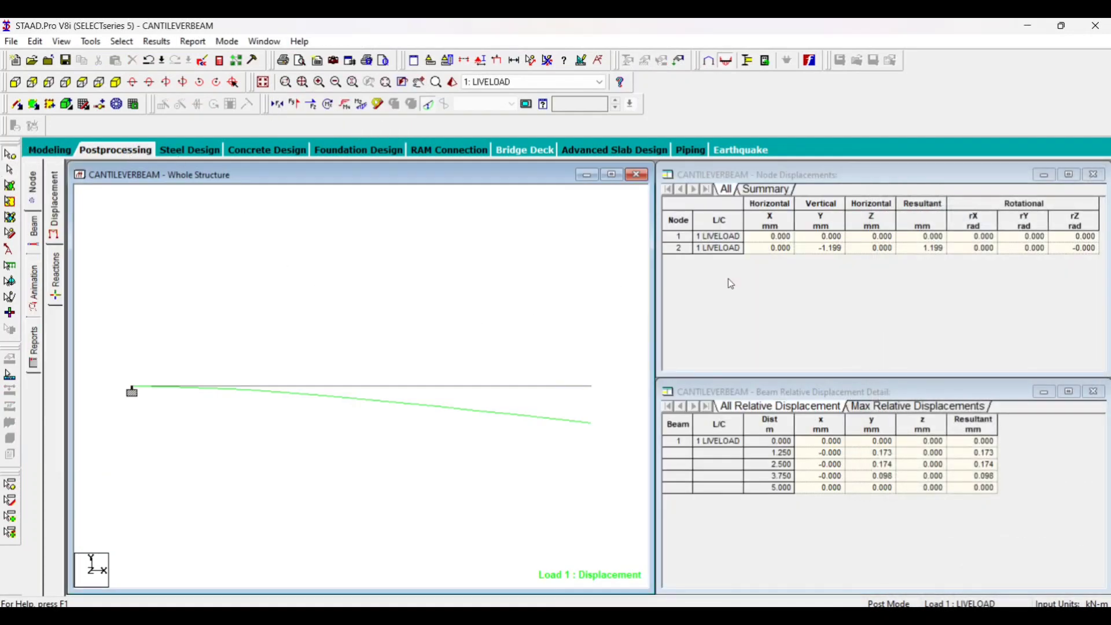